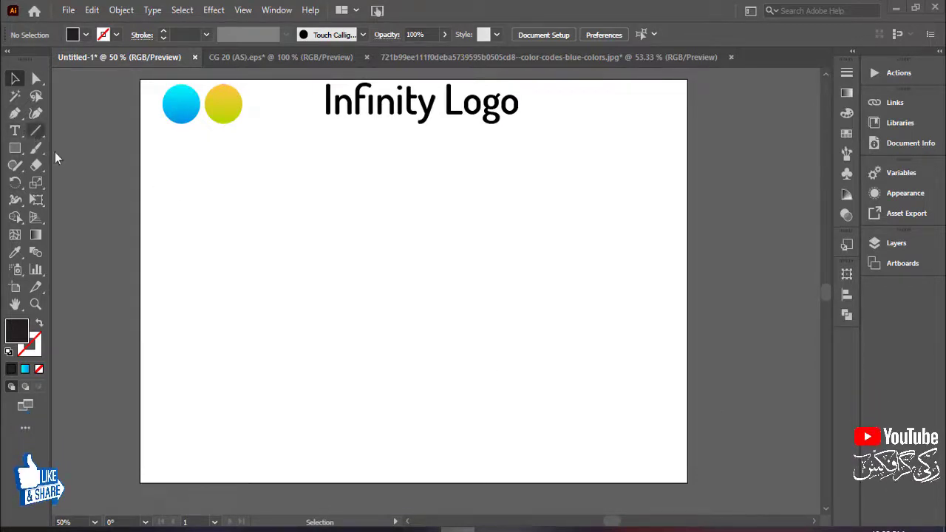
# Draw a vertical straight line on the artboard and give it a 1 pt stroke
pyautogui.click(35, 130)
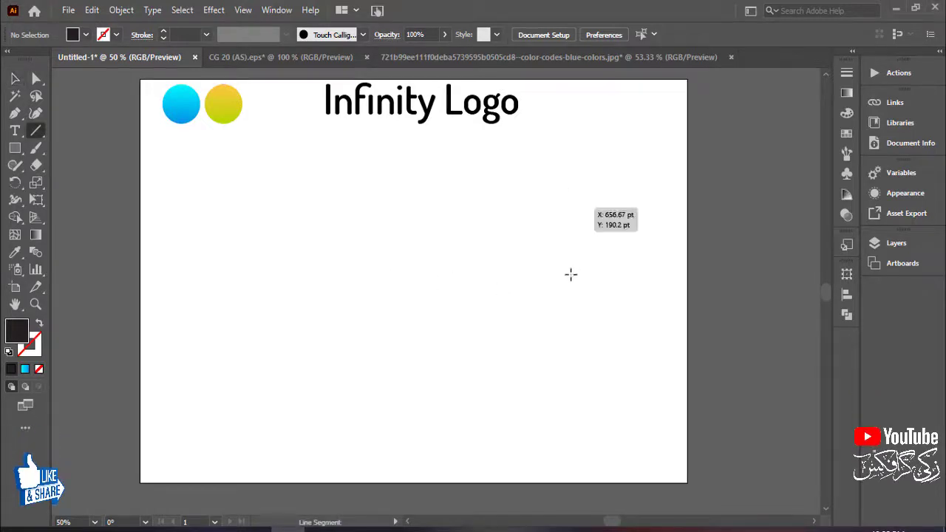
pyautogui.moveTo(567, 196); pyautogui.dragTo(567, 309)
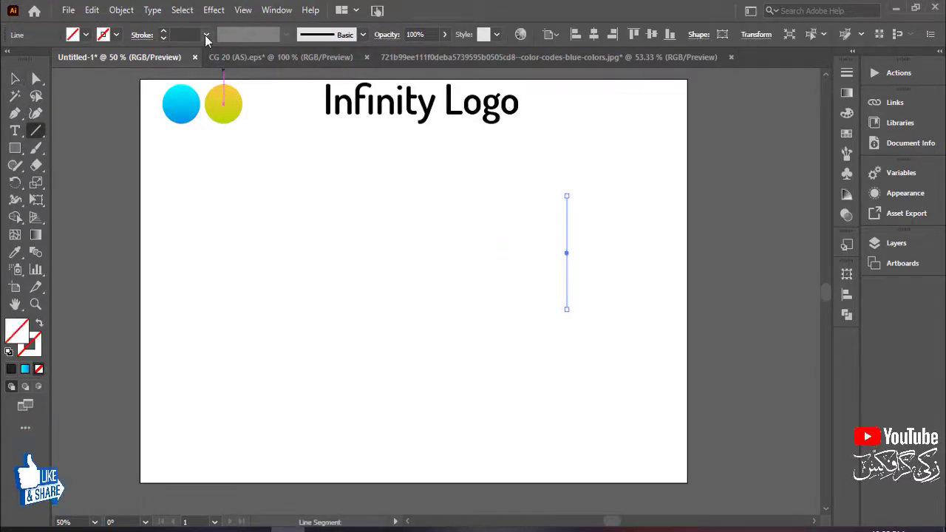
pyautogui.click(207, 39)
pyautogui.click(224, 97)
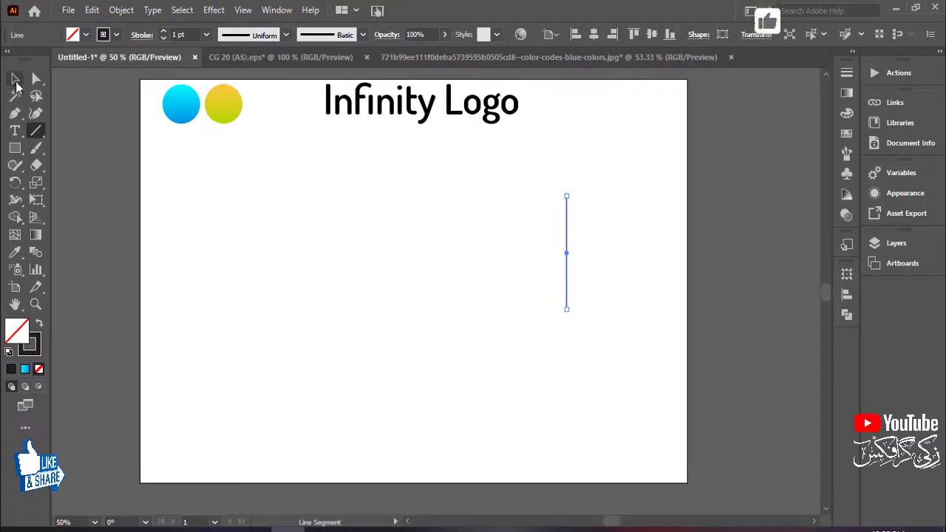
# Duplicate the vertical line sideways at a small, even spacing until there are six parallel lines
pyautogui.click(15, 80)
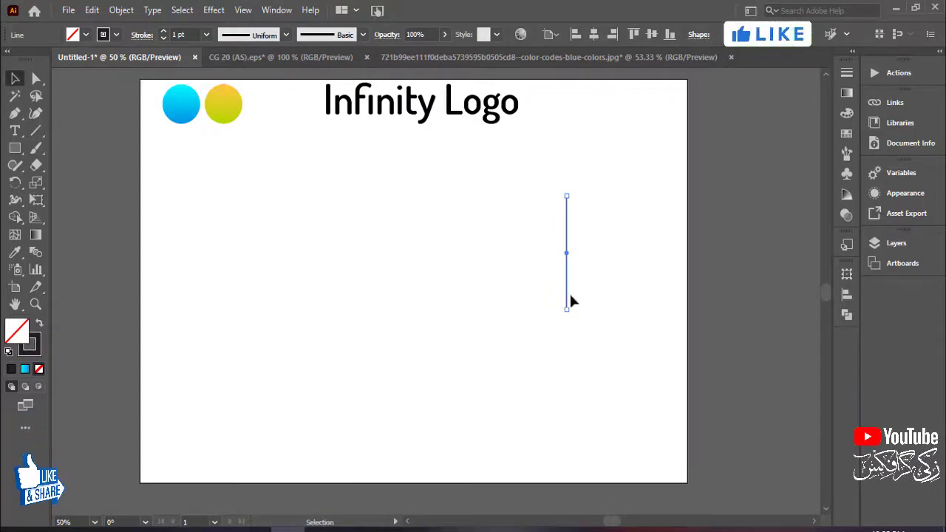
pyautogui.moveTo(567, 296); pyautogui.dragTo(563, 298)
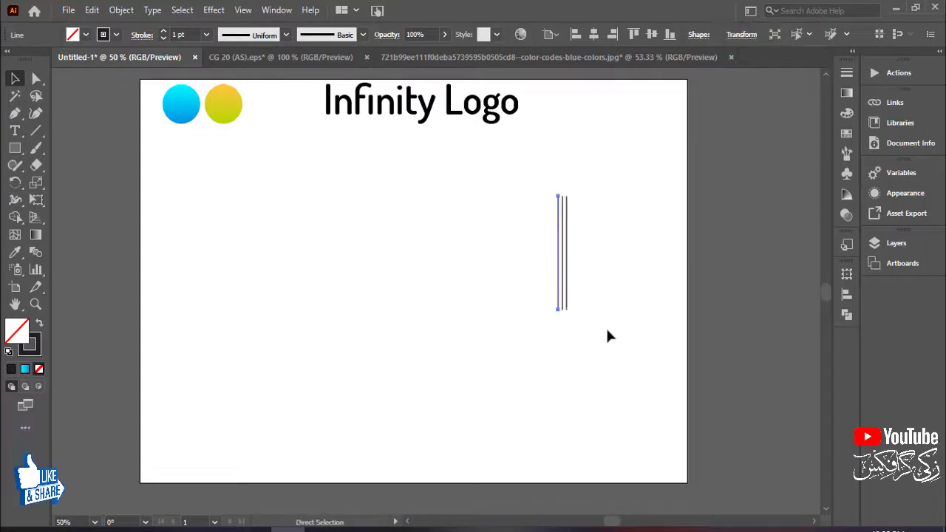
pyautogui.hotkey('ctrl', 'd')
pyautogui.hotkey('ctrl', 'd')
pyautogui.hotkey('ctrl', 'd')
# Shorten the six vertical lines from below, group them, and move the group to the middle of the artboard
pyautogui.moveTo(607, 336); pyautogui.dragTo(564, 293)
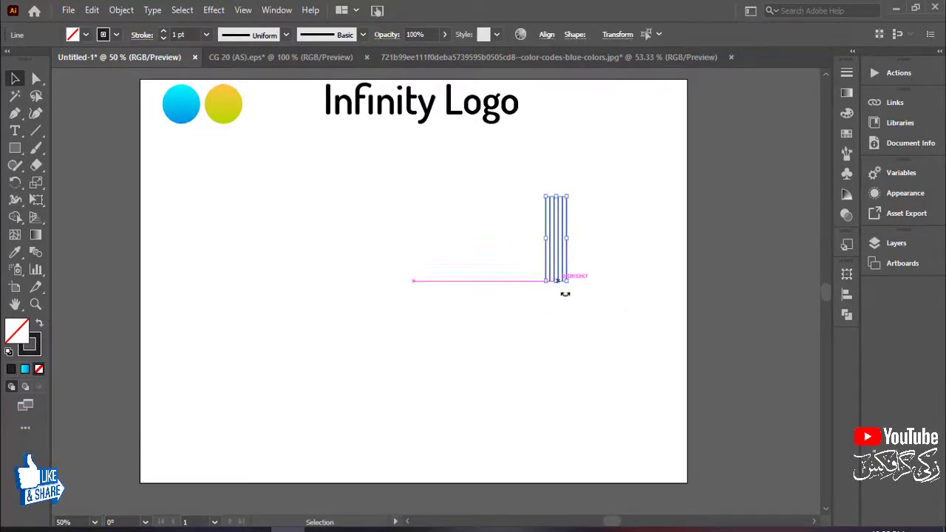
pyautogui.click(615, 252)
pyautogui.moveTo(609, 236); pyautogui.dragTo(492, 276)
pyautogui.hotkey('ctrl', 'g')
pyautogui.moveTo(566, 260); pyautogui.dragTo(452, 305)
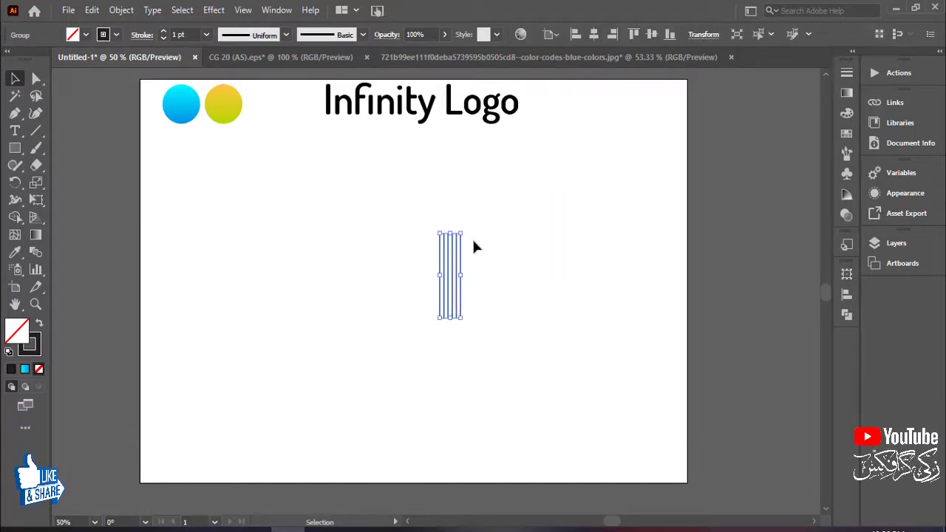
# Paste a copy of the line group in place and rotate it 90° so the two groups cross
pyautogui.click(92, 10)
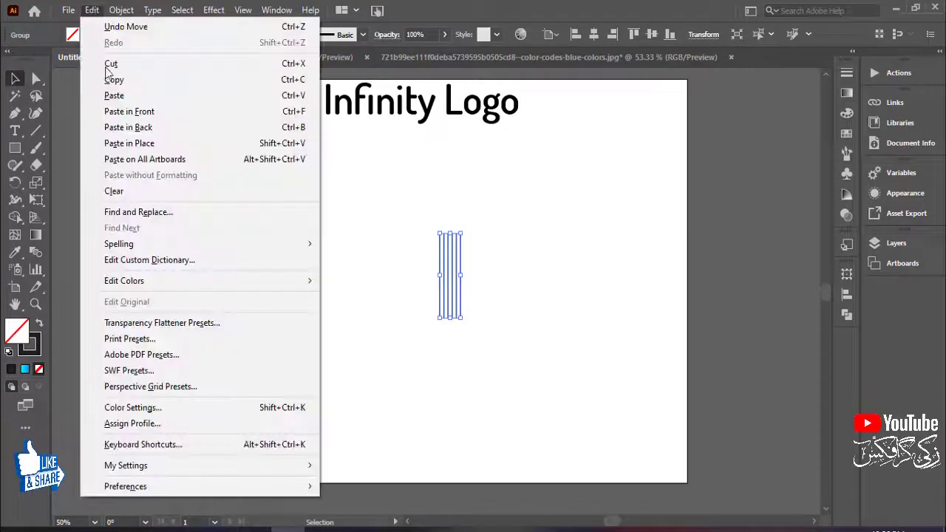
pyautogui.click(91, 9)
pyautogui.click(92, 9)
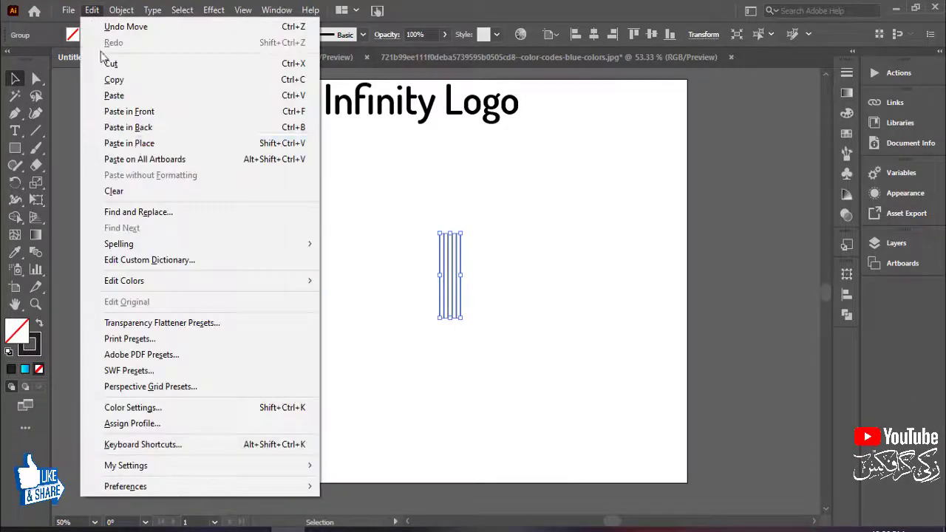
pyautogui.click(133, 144)
pyautogui.moveTo(471, 232); pyautogui.dragTo(540, 292)
# Select both crossed line groups and enlarge them together from their center
pyautogui.click(567, 241)
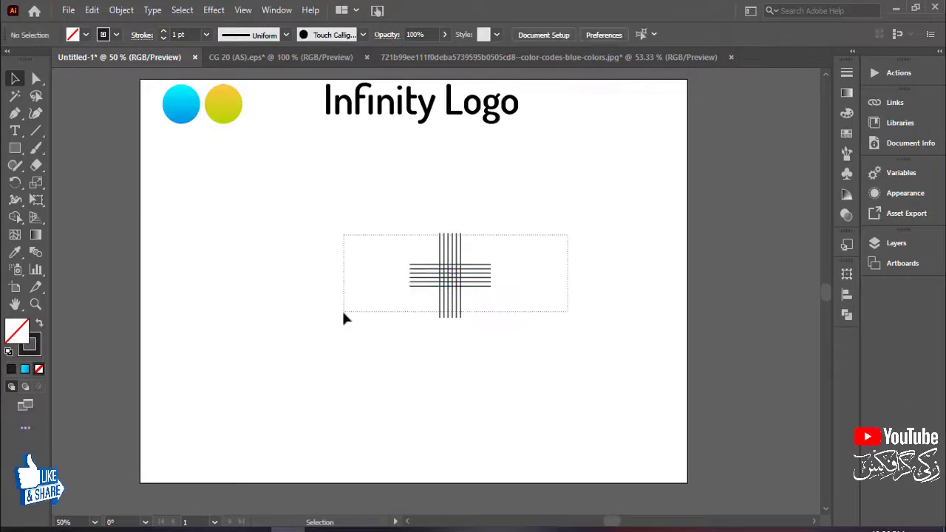
pyautogui.moveTo(343, 317); pyautogui.dragTo(344, 317)
pyautogui.moveTo(492, 234); pyautogui.dragTo(604, 153)
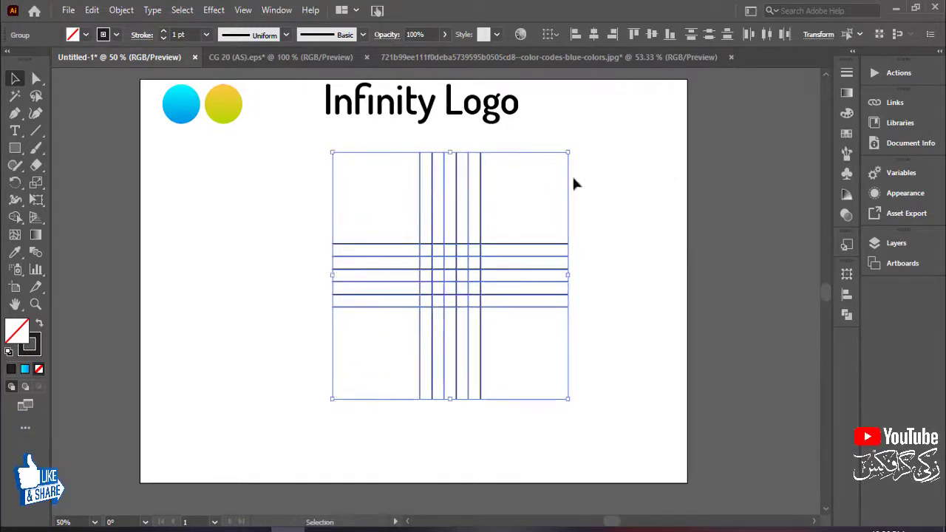
pyautogui.doubleClick(456, 227)
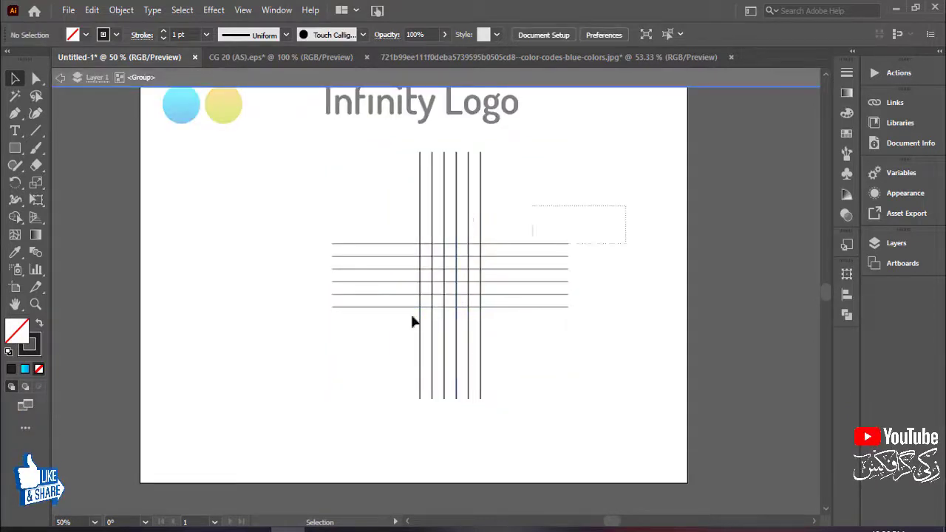
pyautogui.moveTo(412, 316); pyautogui.dragTo(411, 324)
pyautogui.doubleClick(461, 77)
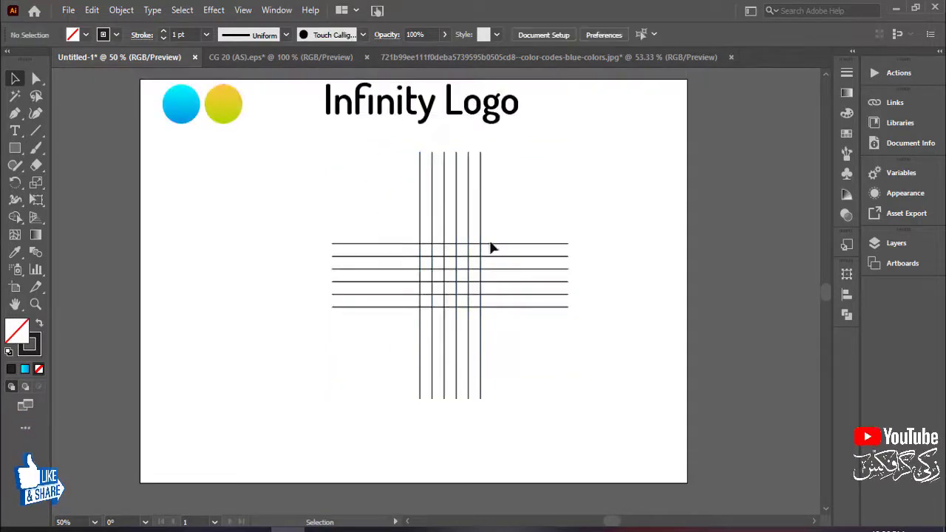
# Move both line groups down below the title and enlarge them further to fill the artboard's height
pyautogui.click(484, 246)
pyautogui.moveTo(475, 258); pyautogui.dragTo(482, 276)
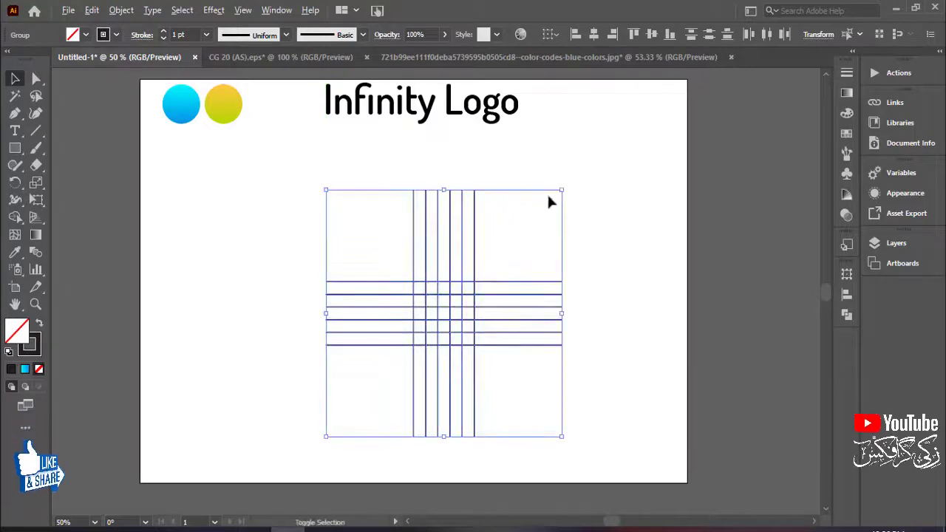
pyautogui.moveTo(569, 186); pyautogui.dragTo(597, 166)
pyautogui.click(631, 225)
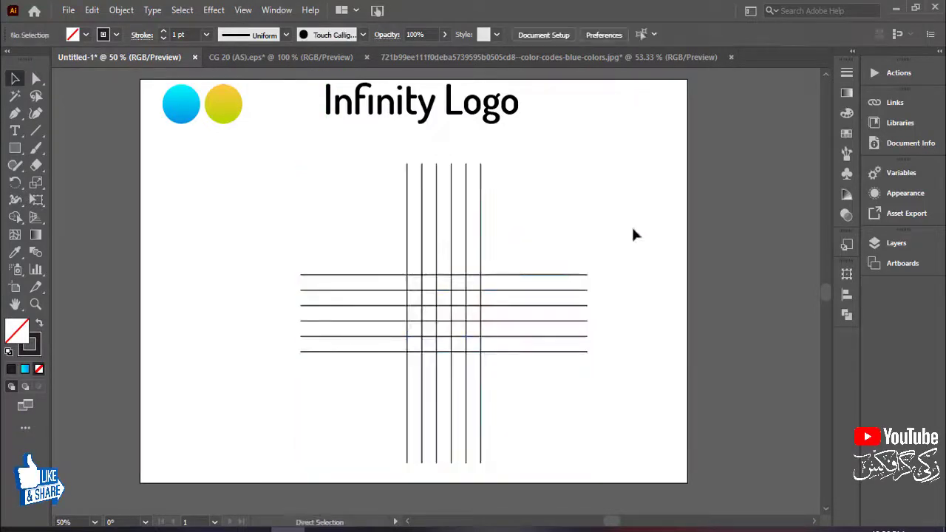
# Select the whole line grid, activate the Shape Builder tool, and set its fill to the Black swatch
pyautogui.hotkey('ctrl', '=')
pyautogui.hotkey('ctrl', '=')
pyautogui.moveTo(616, 246); pyautogui.dragTo(587, 204)
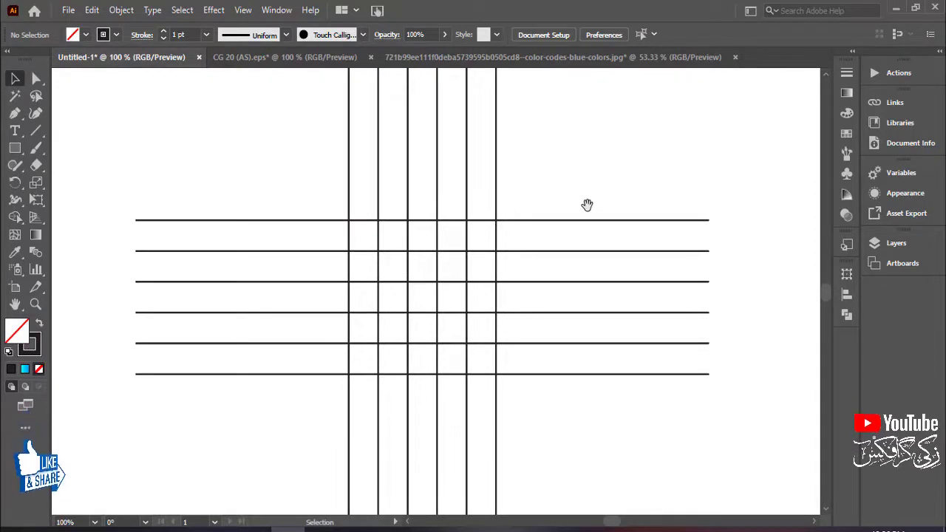
pyautogui.moveTo(226, 446); pyautogui.dragTo(227, 447)
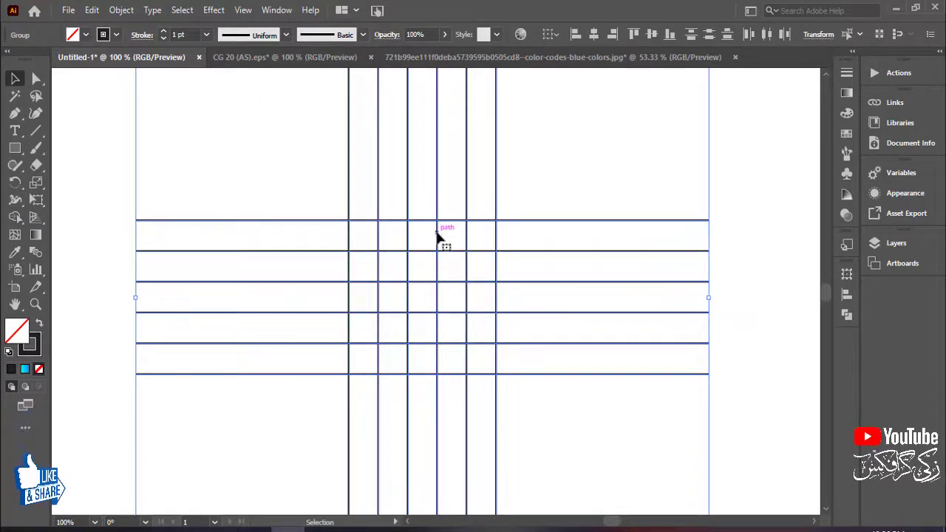
pyautogui.click(206, 34)
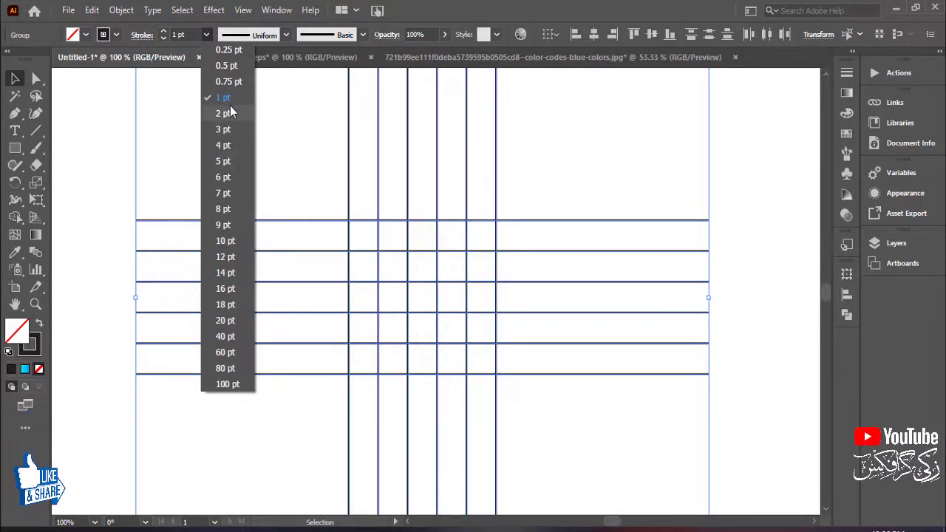
pyautogui.click(171, 93)
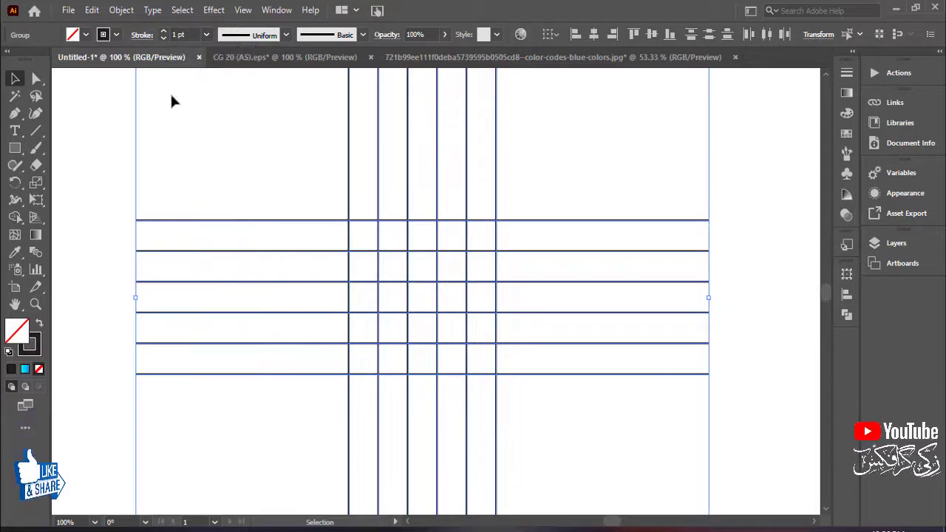
pyautogui.click(244, 141)
pyautogui.hotkey('ctrl', 'a')
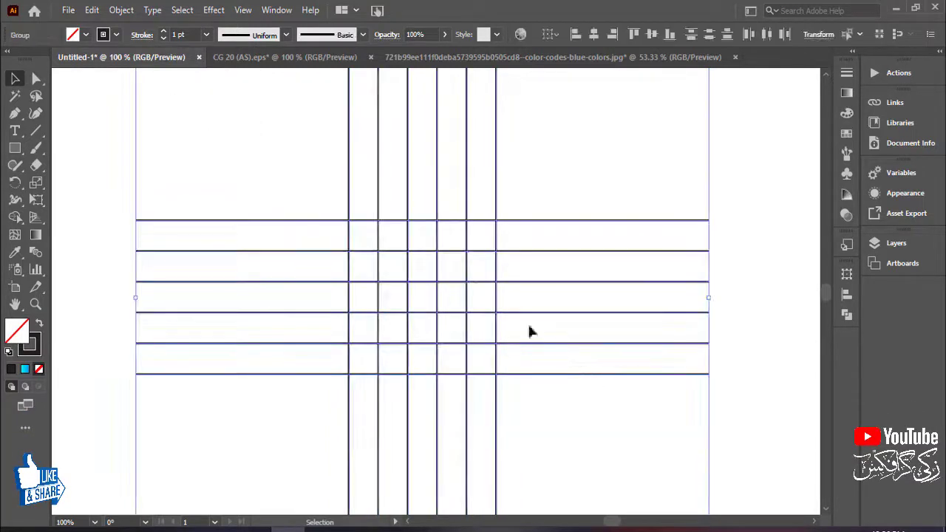
pyautogui.click(15, 216)
pyautogui.click(846, 135)
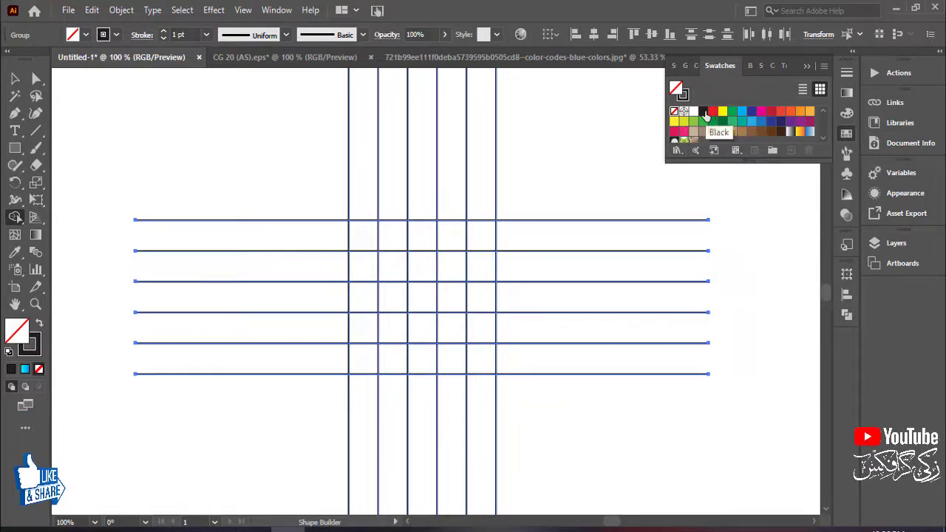
pyautogui.click(704, 112)
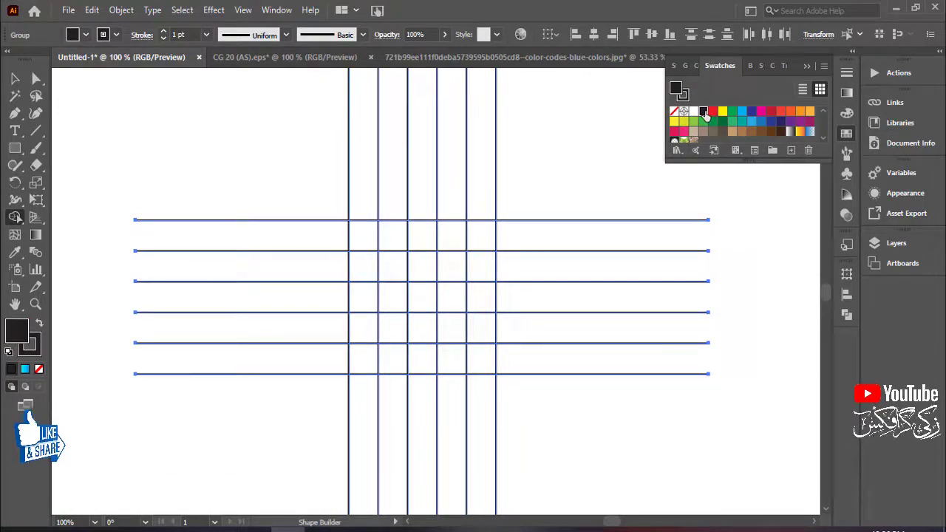
pyautogui.click(807, 67)
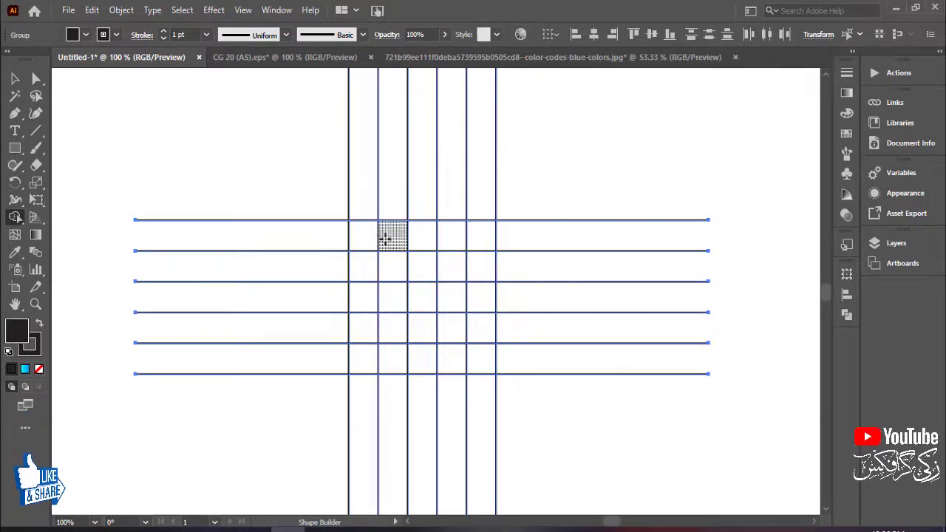
# Merge the grid's outer ring of cells into a black frame, deleting the bottom-row cell beside the right column to leave a gap
pyautogui.moveTo(365, 238)
pyautogui.mouseDown()
pyautogui.moveTo(456, 243)
pyautogui.moveTo(481, 296)
pyautogui.moveTo(482, 364)
pyautogui.mouseUp()
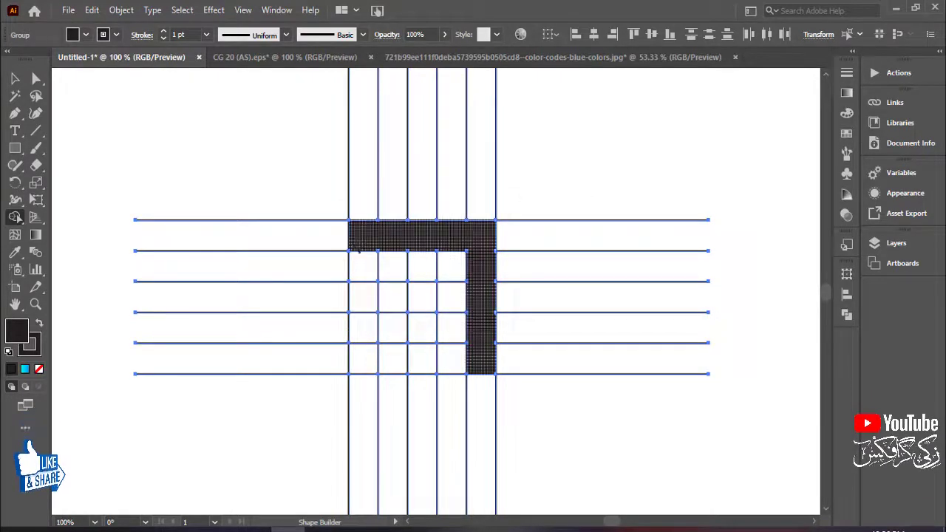
pyautogui.moveTo(358, 251)
pyautogui.mouseDown()
pyautogui.moveTo(356, 359)
pyautogui.moveTo(418, 361)
pyautogui.mouseUp()
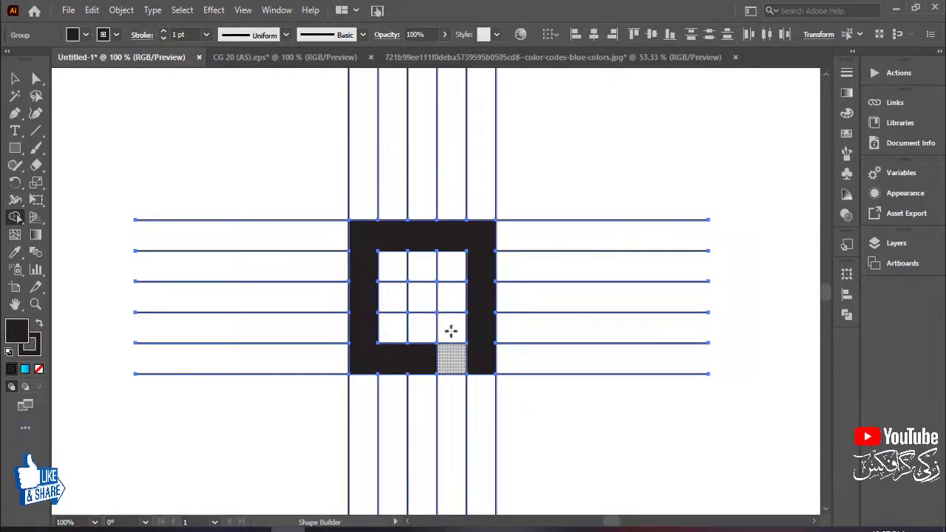
pyautogui.keyDown('alt'); pyautogui.click(449, 358); pyautogui.keyUp('alt')
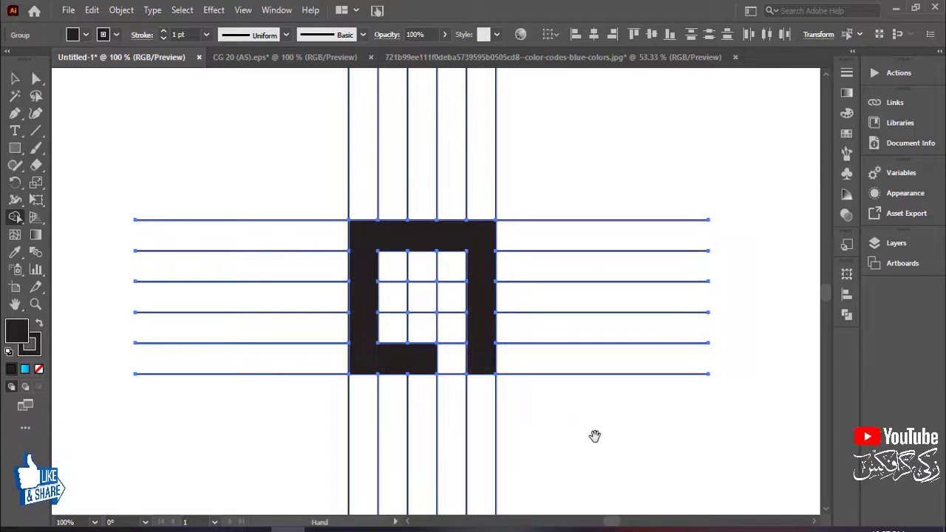
# Draw a horizontal line across the six vertical lines, a short distance below the black frame
pyautogui.moveTo(594, 436); pyautogui.dragTo(602, 345)
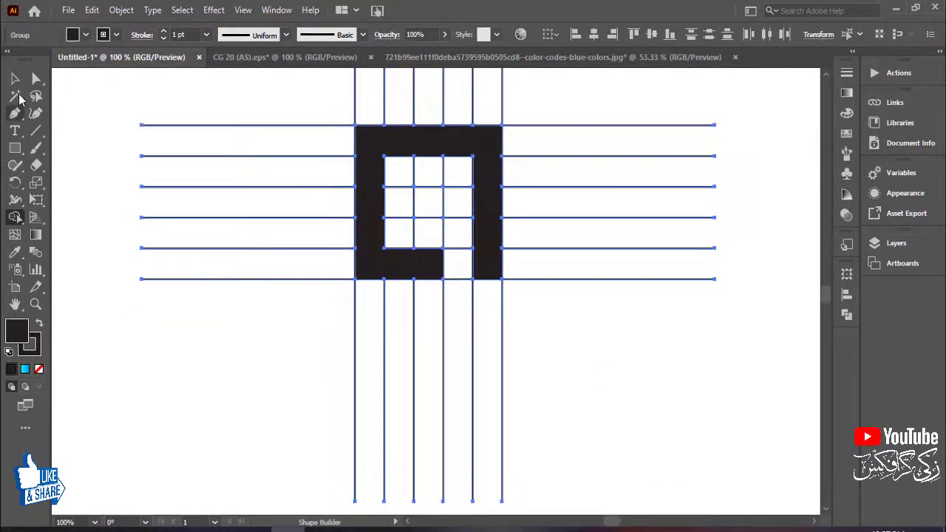
pyautogui.click(36, 130)
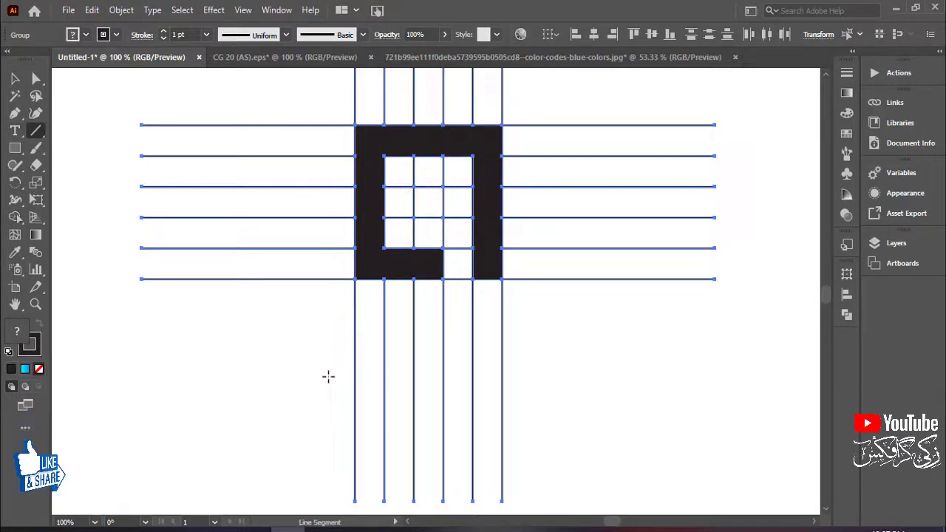
pyautogui.moveTo(326, 377); pyautogui.dragTo(581, 376)
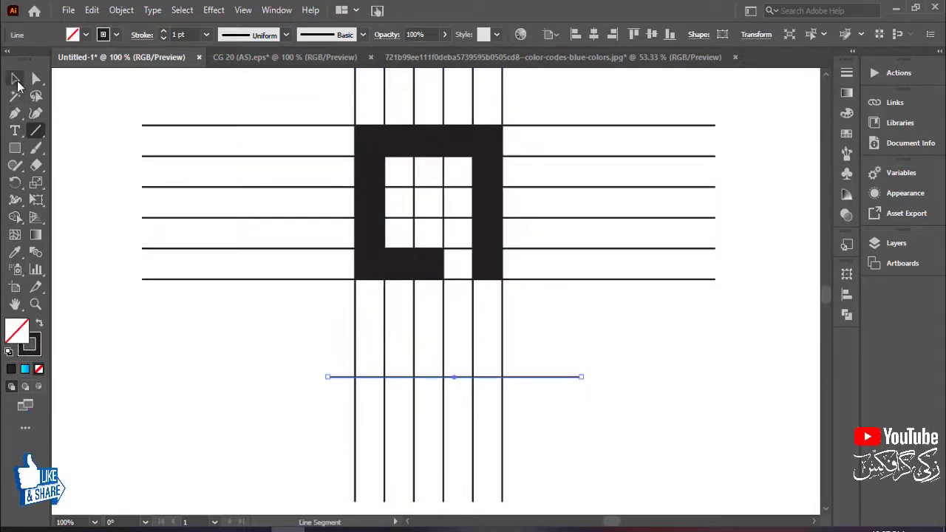
pyautogui.click(16, 80)
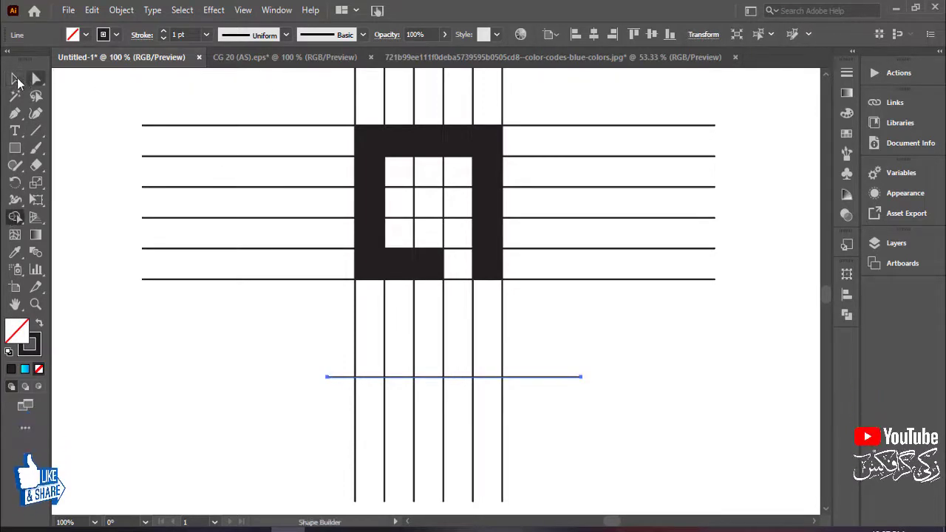
# Select all the artwork and use Shape Builder with a black fill to extend the frame's right leg down to the new line
pyautogui.hotkey('ctrl', 'a')
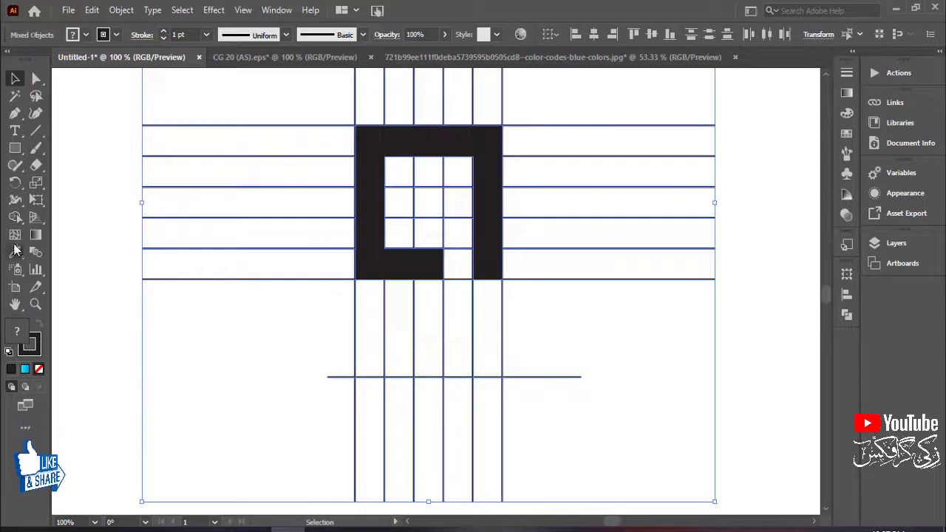
pyautogui.click(15, 217)
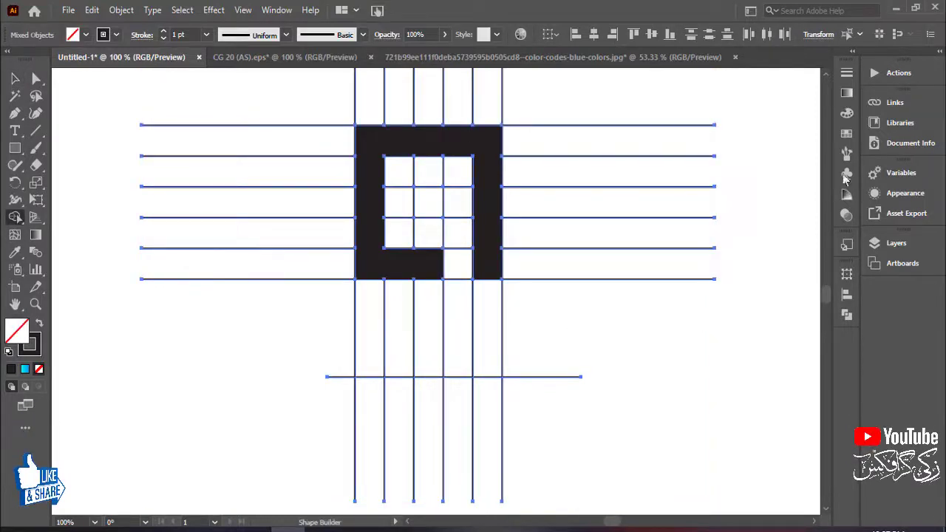
pyautogui.click(847, 134)
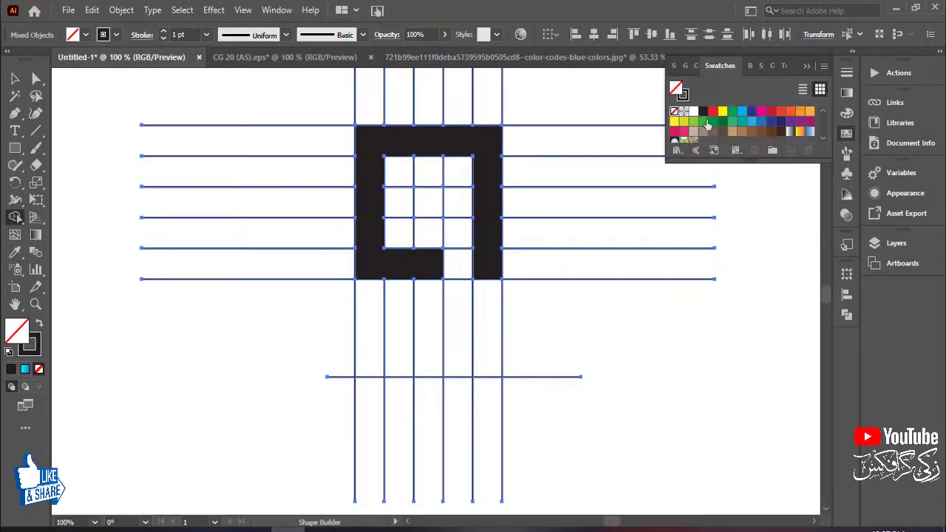
pyautogui.click(703, 112)
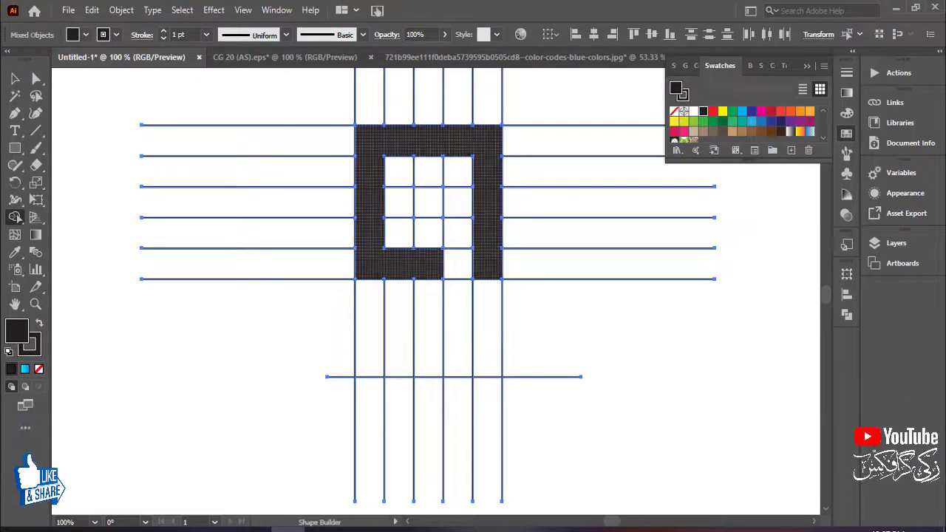
pyautogui.moveTo(488, 259); pyautogui.dragTo(487, 353)
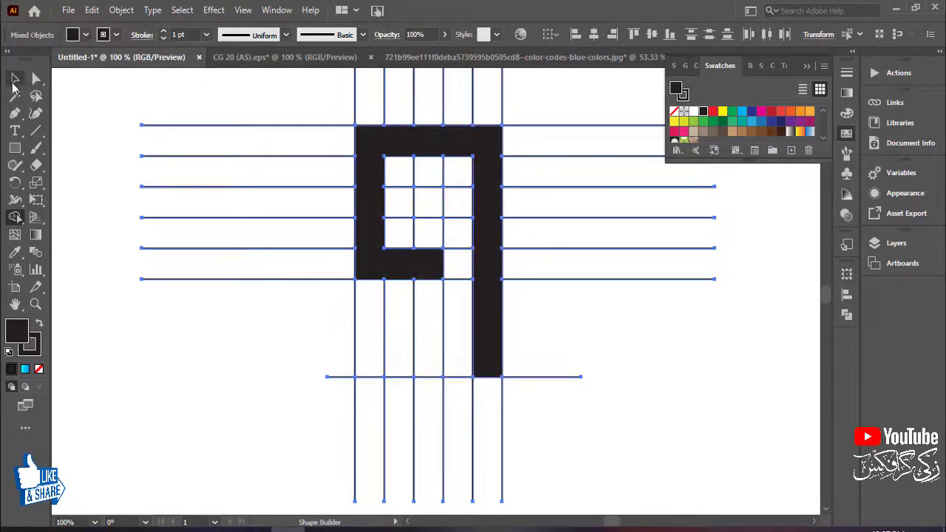
# Ungroup the merged artwork and move the black shape out of the line grid onto the empty area left of it
pyautogui.click(14, 79)
pyautogui.click(810, 74)
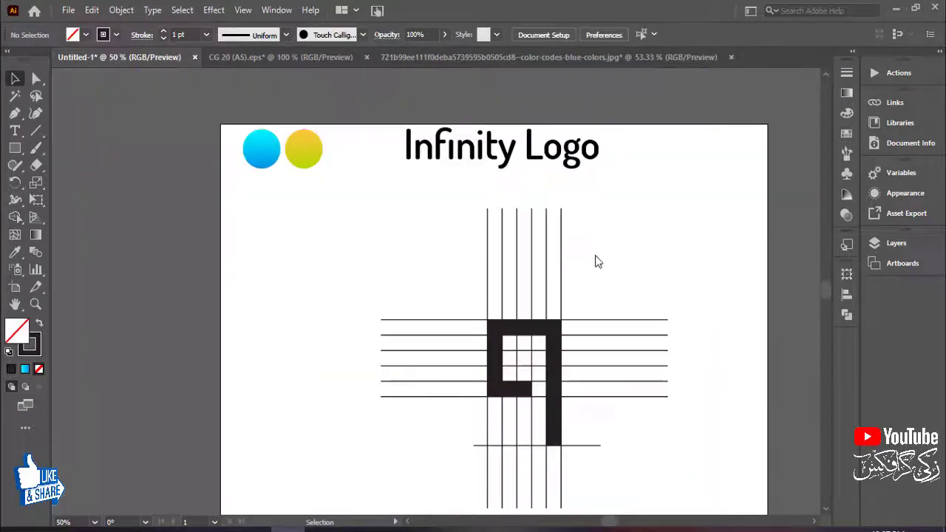
pyautogui.moveTo(605, 259); pyautogui.dragTo(599, 228)
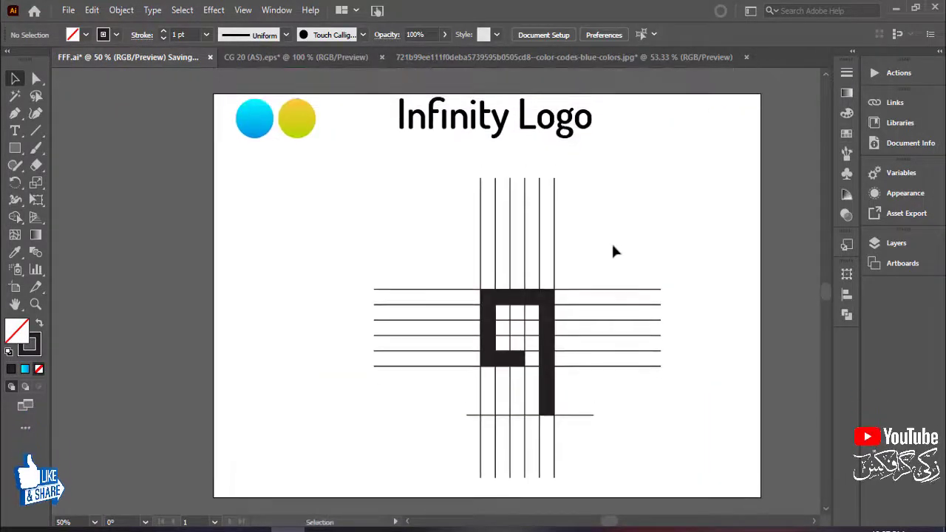
pyautogui.click(537, 304)
pyautogui.rightClick(545, 310)
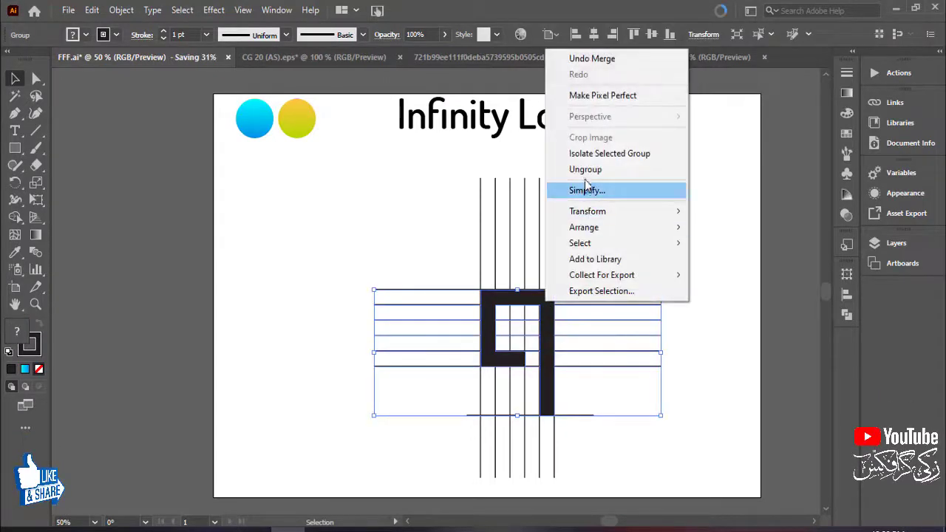
pyautogui.click(574, 168)
pyautogui.click(538, 324)
pyautogui.click(550, 305)
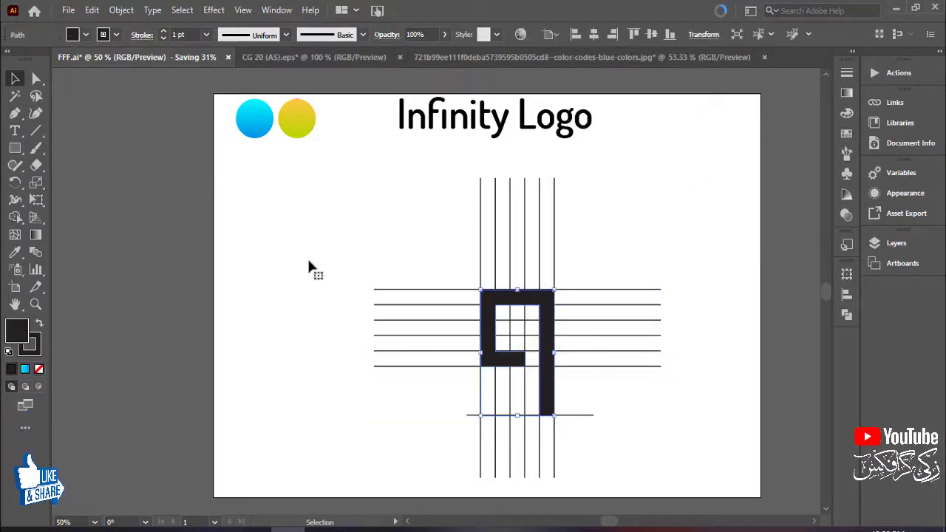
pyautogui.moveTo(517, 297); pyautogui.dragTo(263, 256)
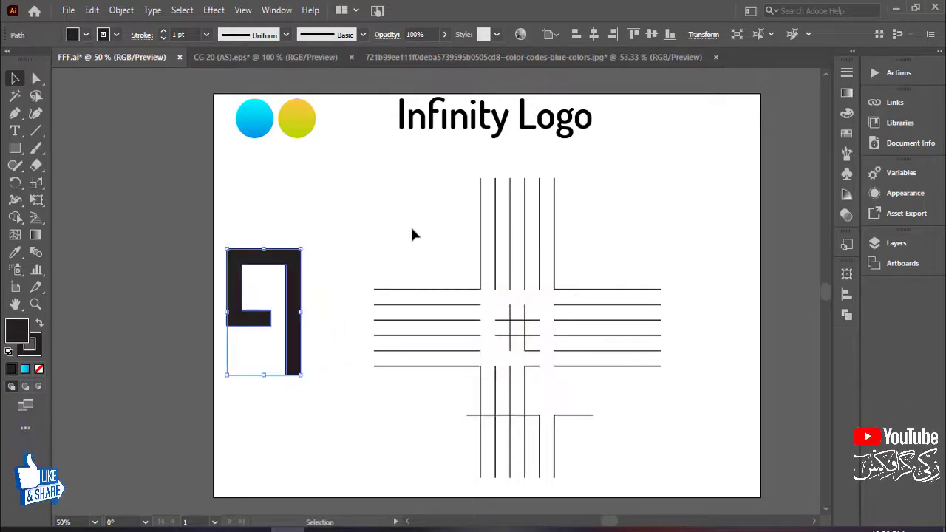
# Delete all the leftover grid lines, keeping only the black shape
pyautogui.click(388, 198)
pyautogui.moveTo(653, 409); pyautogui.dragTo(711, 461)
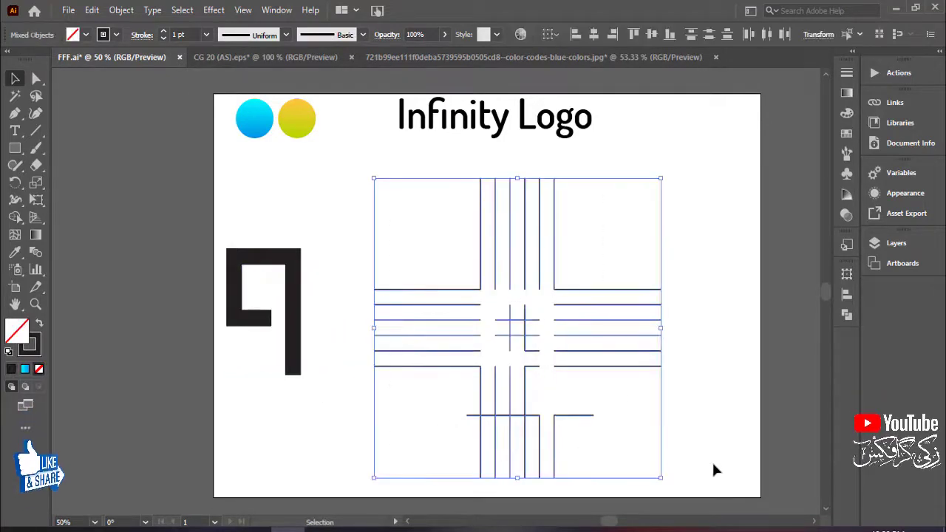
pyautogui.press('Delete')
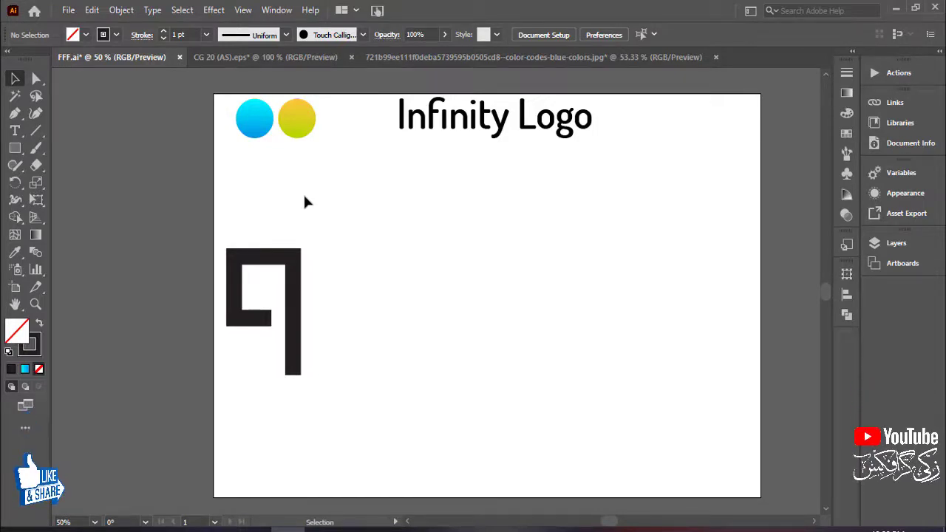
# Move the black shape to the middle of the artboard and scale it proportionally from its centre to about twice its size
pyautogui.click(294, 267)
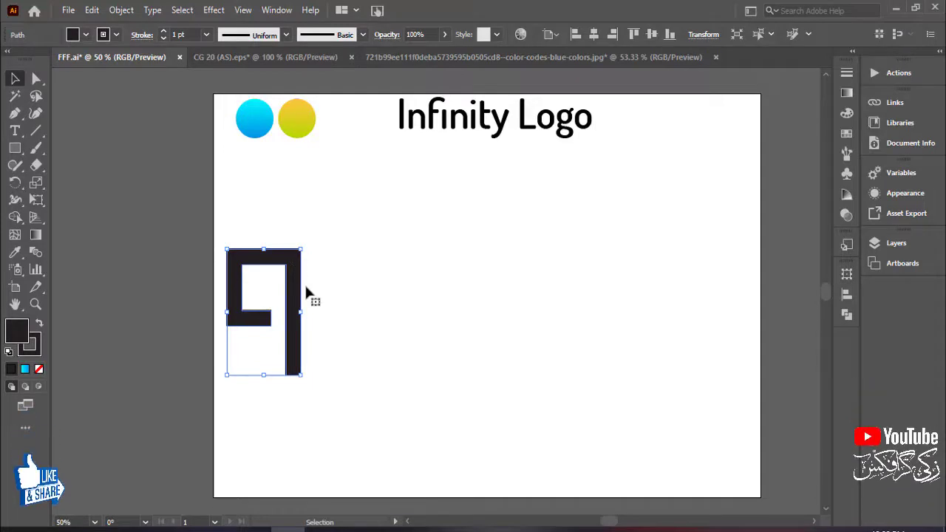
pyautogui.moveTo(303, 281); pyautogui.dragTo(526, 300)
pyautogui.press('a')
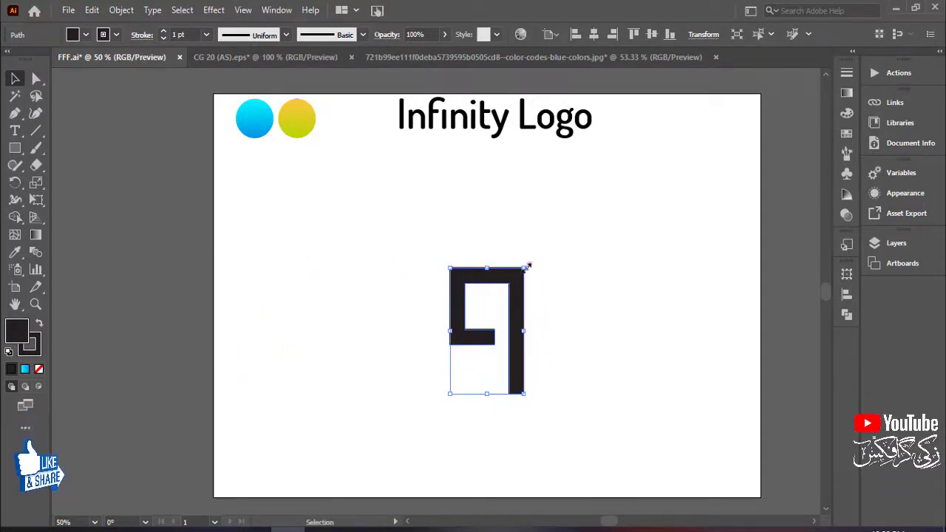
pyautogui.click(523, 266)
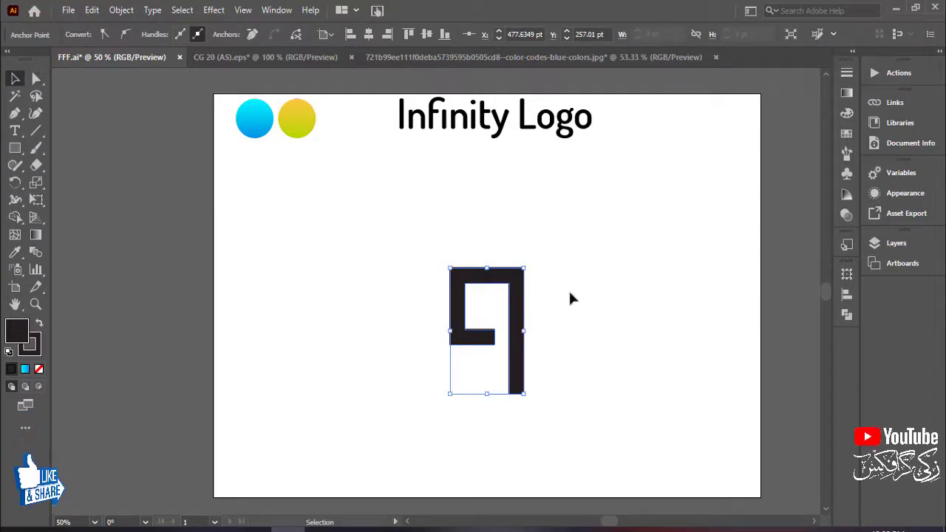
pyautogui.moveTo(526, 267); pyautogui.dragTo(565, 198)
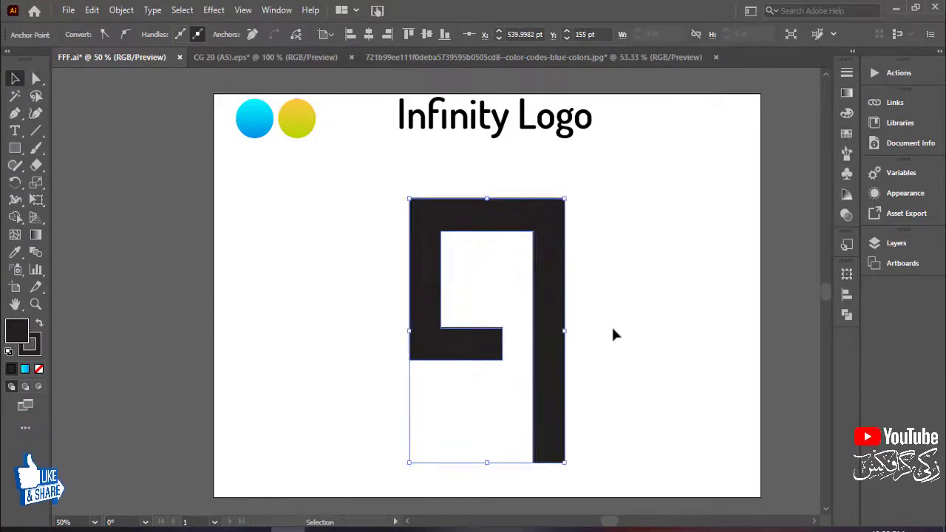
# Round the three outer corners of the shape's loop to the maximum radius, about 119 pt
pyautogui.click(554, 255)
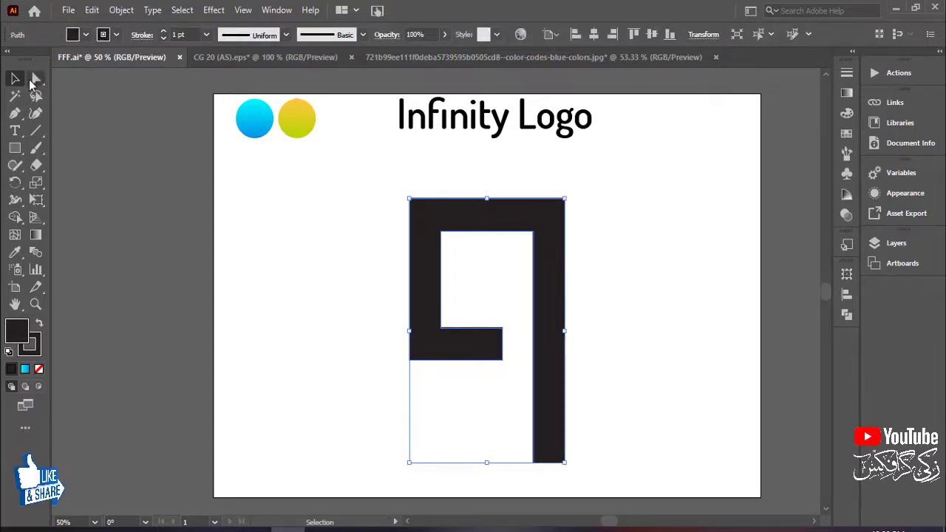
pyautogui.click(34, 80)
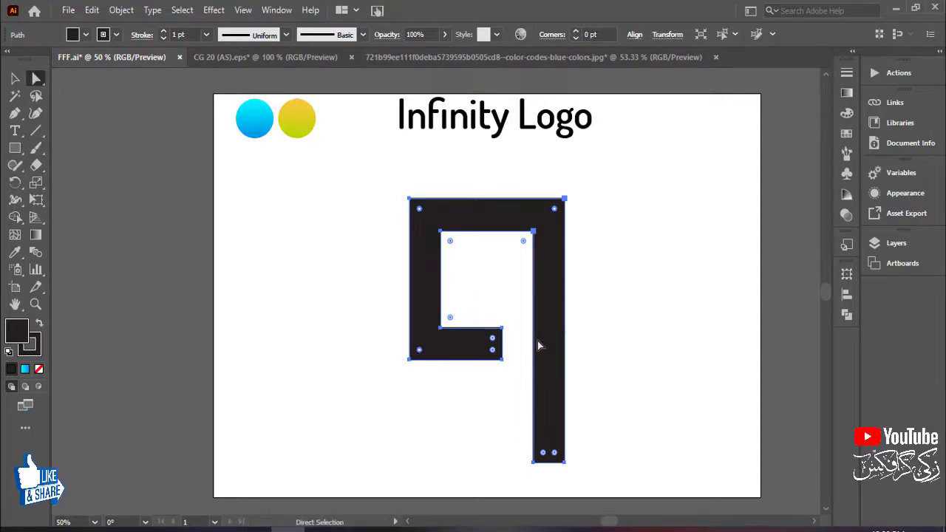
pyautogui.moveTo(420, 350); pyautogui.dragTo(529, 272)
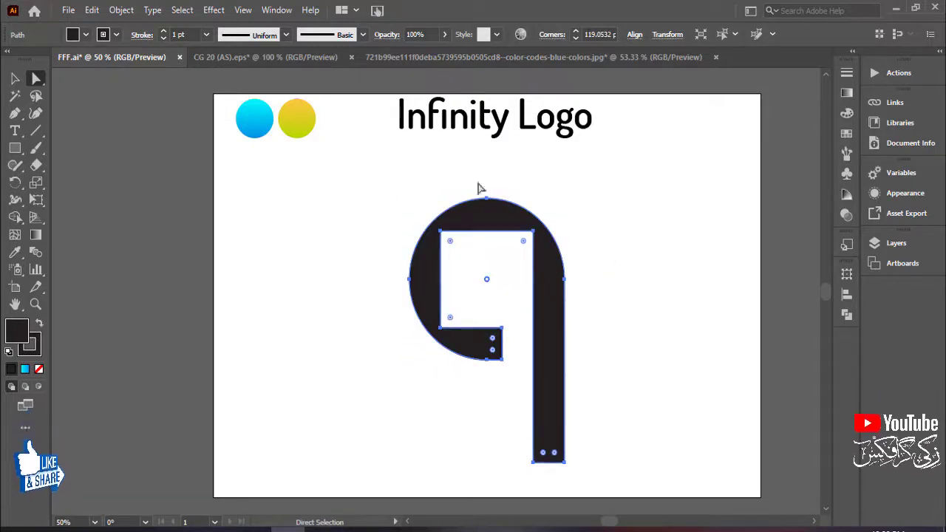
pyautogui.click(13, 80)
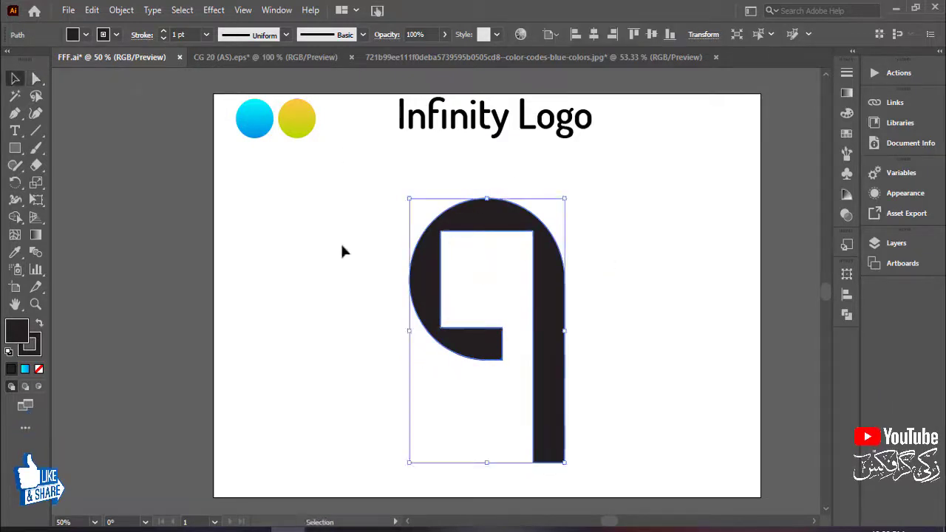
pyautogui.click(340, 242)
# Round the loop's three inner corners to a radius of about 71 pt and shift the shape slightly up and to the left
pyautogui.click(508, 214)
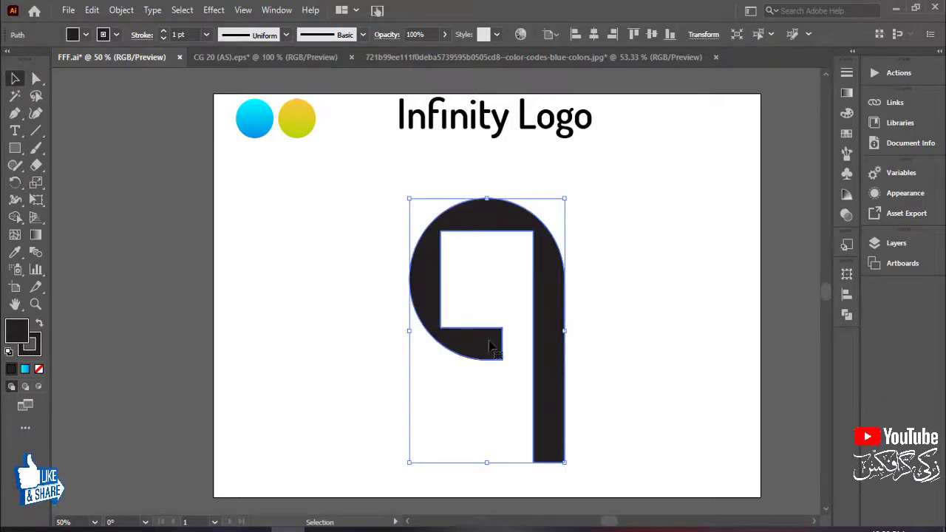
pyautogui.click(37, 81)
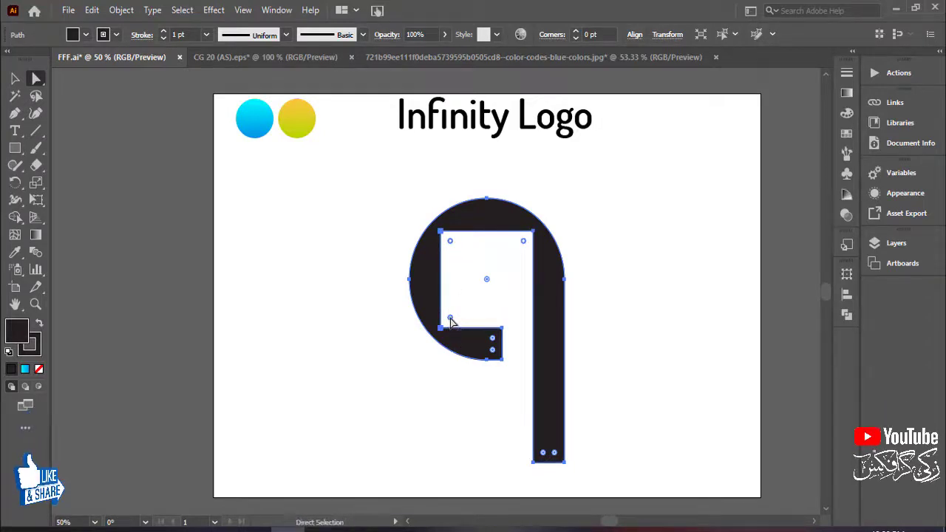
pyautogui.moveTo(450, 317); pyautogui.dragTo(536, 300)
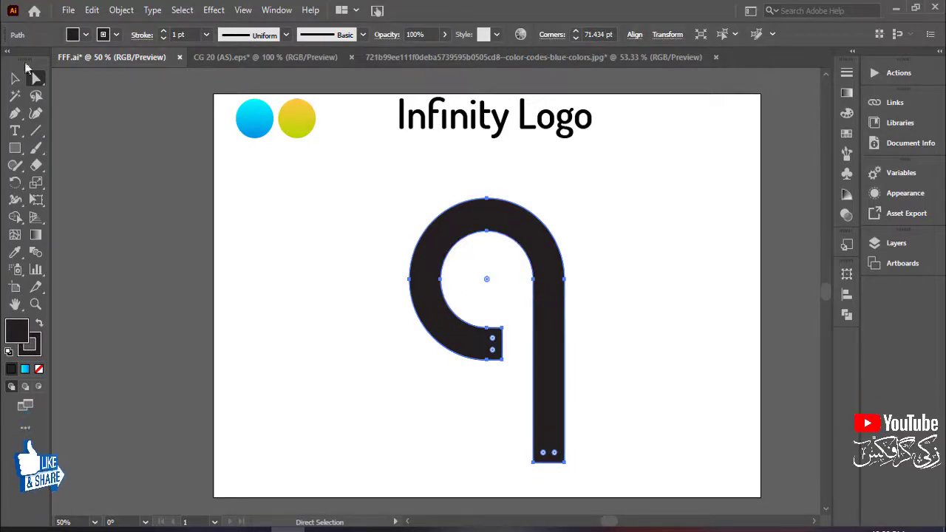
pyautogui.press('v')
pyautogui.click(597, 263)
pyautogui.moveTo(548, 332); pyautogui.dragTo(518, 308)
pyautogui.click(591, 310)
# Lengthen the loop's open end by nudging its two end anchor points toward the vertical leg
pyautogui.click(400, 295)
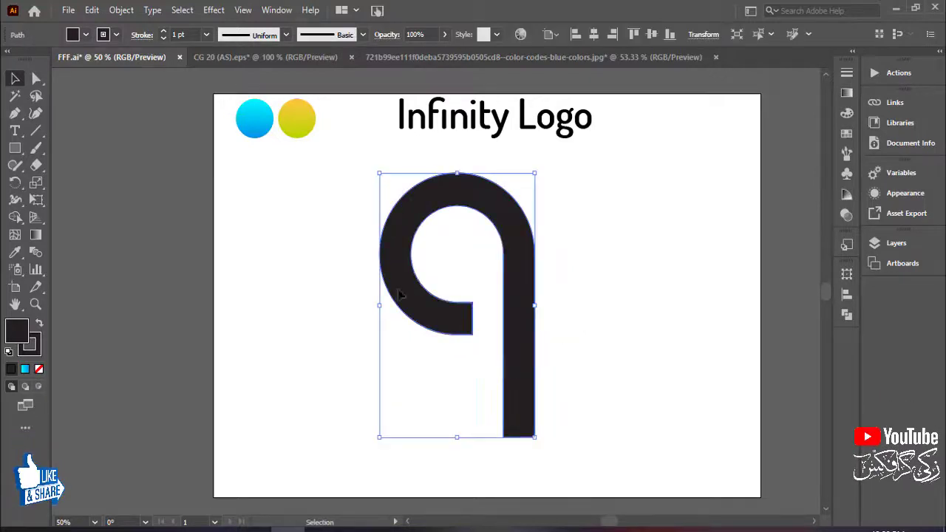
pyautogui.click(35, 79)
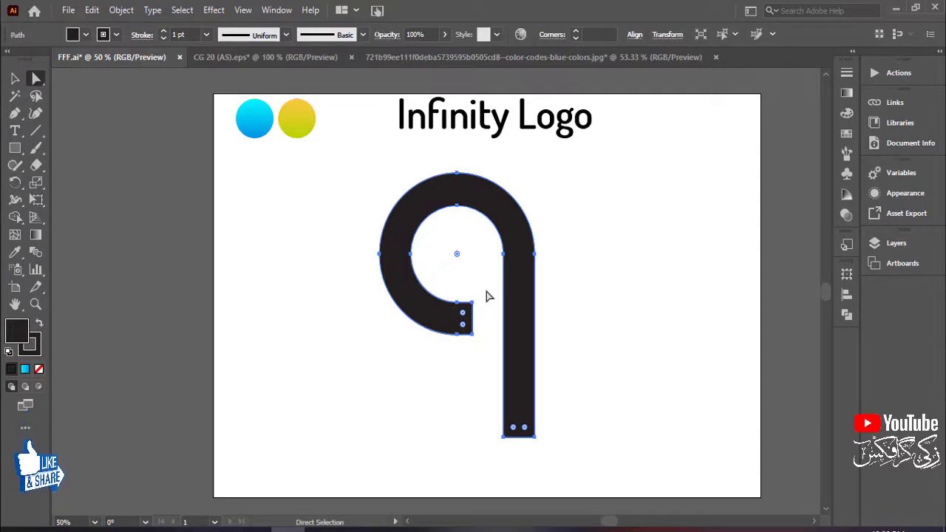
pyautogui.moveTo(486, 290); pyautogui.dragTo(464, 357)
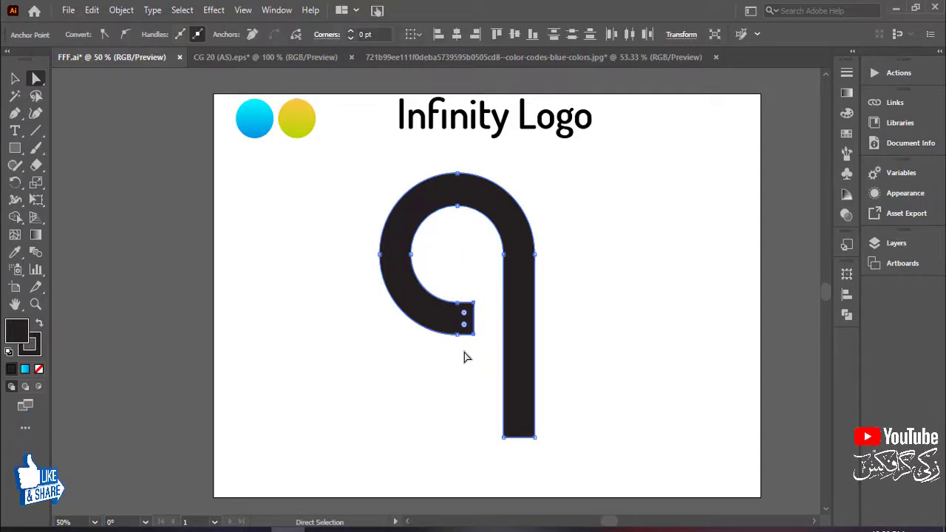
pyautogui.press('Right')
pyautogui.press('Right')
pyautogui.press('Right')
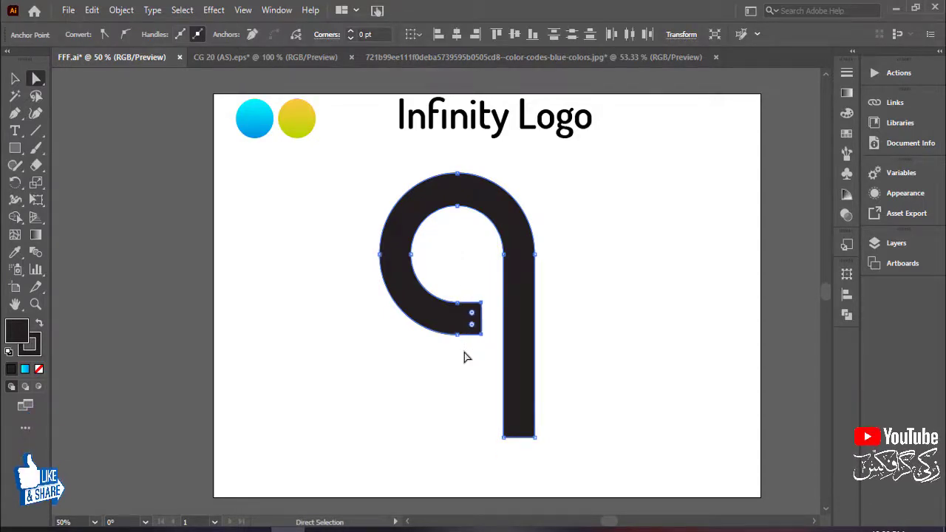
pyautogui.press('Right')
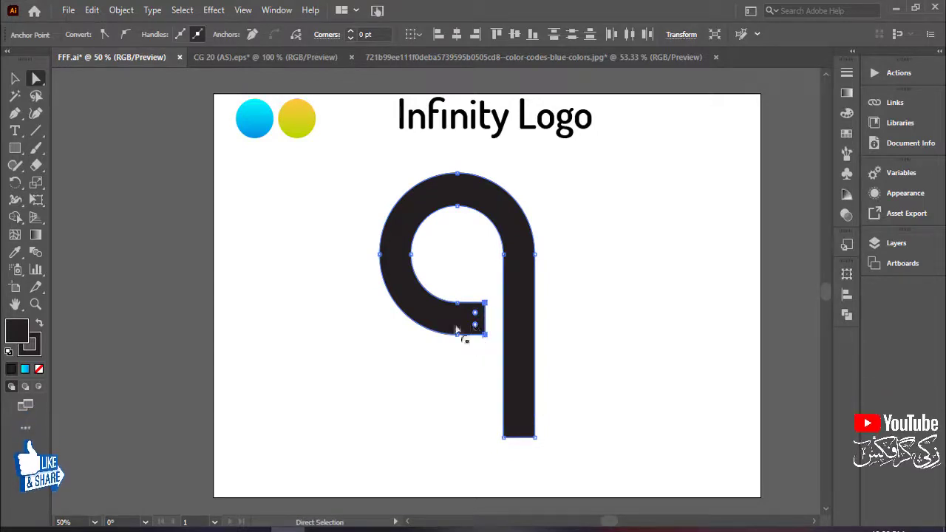
# Round both corners of the loop's open end into a semicircular cap with a radius of about 23.8 pt
pyautogui.moveTo(474, 325); pyautogui.dragTo(427, 331)
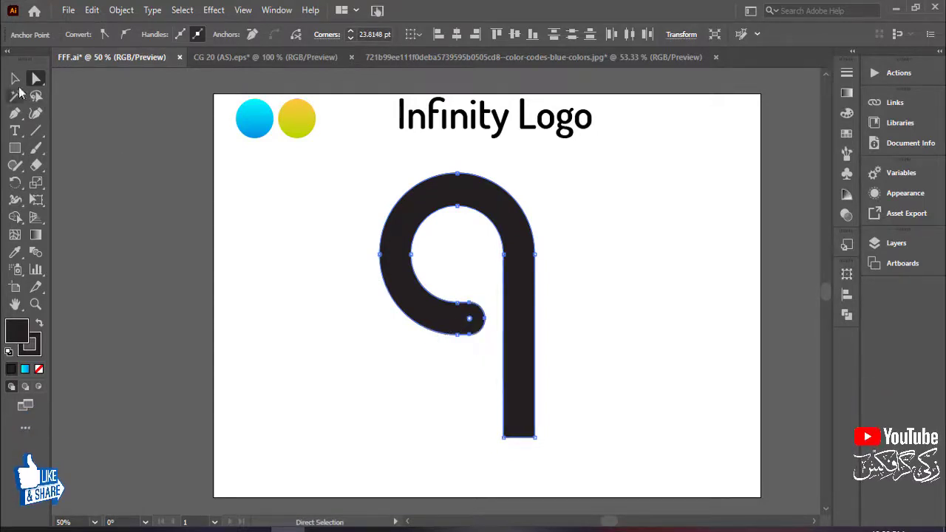
pyautogui.click(15, 79)
pyautogui.click(619, 273)
# Round the two bottom corners of the vertical leg into a matching cap with a radius of about 23.8 pt
pyautogui.click(515, 352)
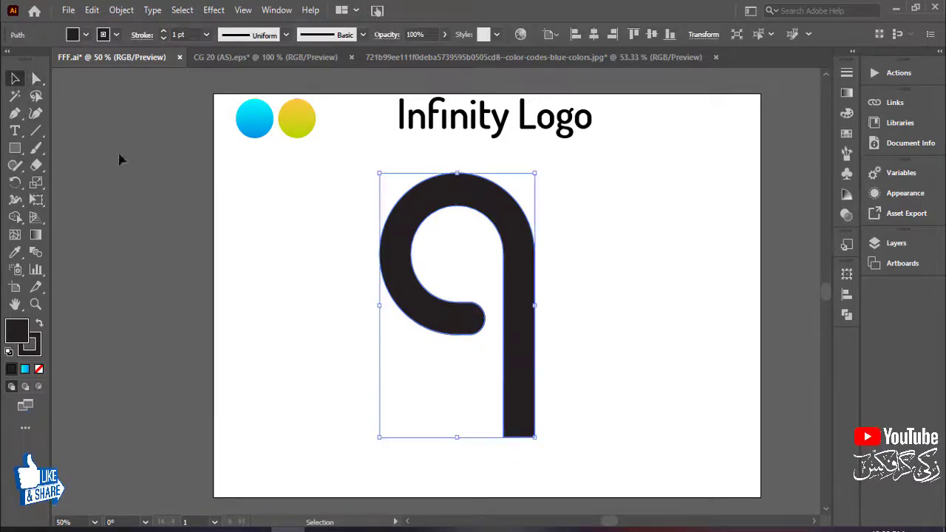
pyautogui.click(35, 78)
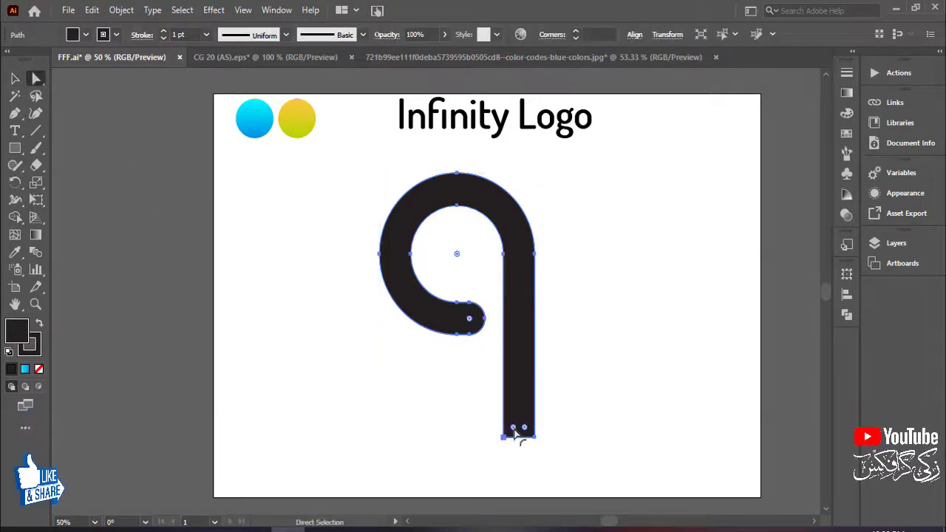
pyautogui.moveTo(525, 430); pyautogui.dragTo(543, 320)
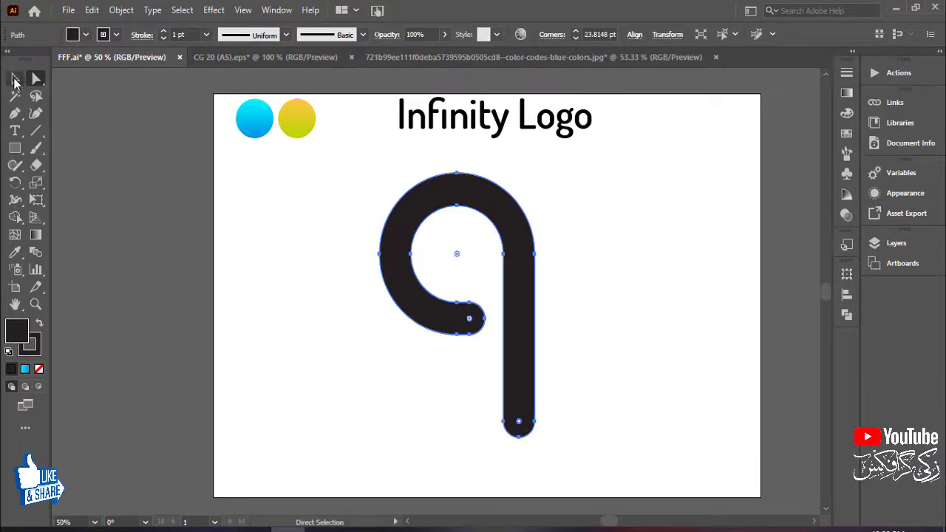
pyautogui.click(15, 79)
# Rotate the shape 45° counterclockwise and place it in the left half of the artboard
pyautogui.moveTo(522, 326); pyautogui.dragTo(498, 330)
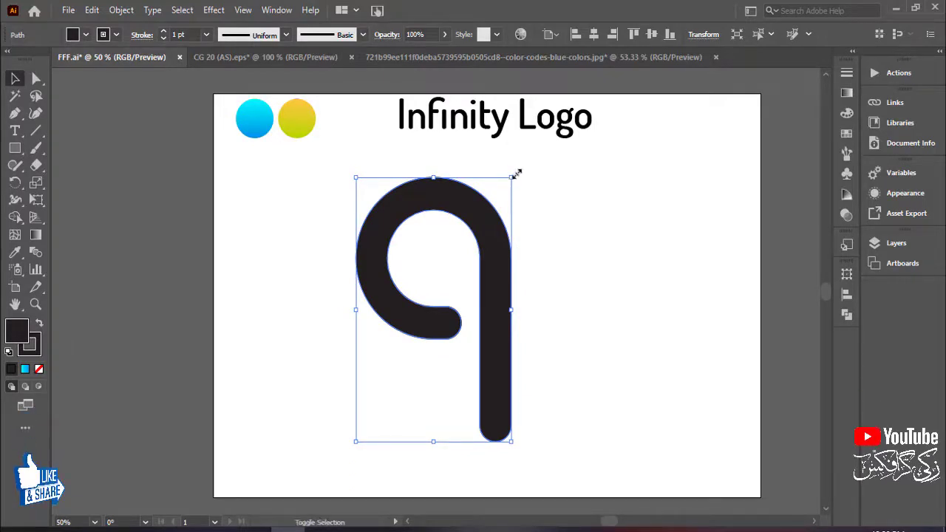
pyautogui.moveTo(491, 167); pyautogui.dragTo(416, 165)
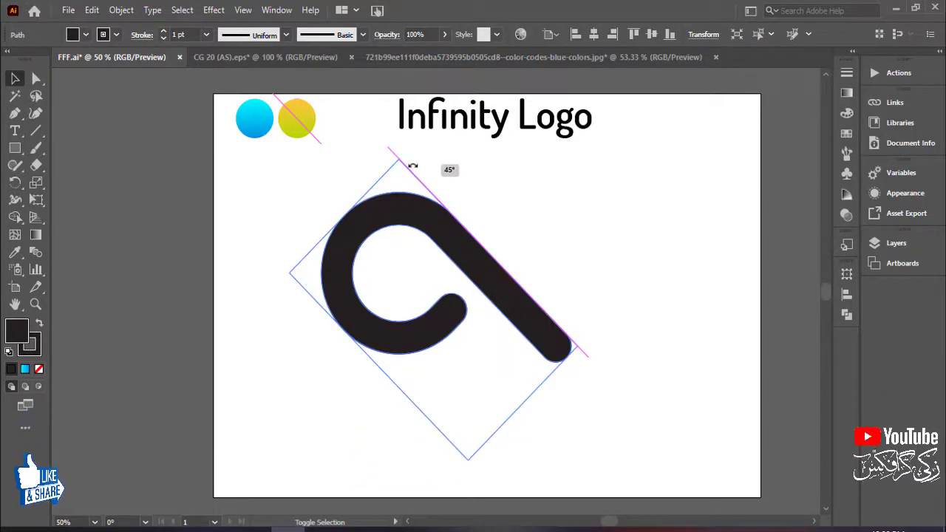
pyautogui.moveTo(412, 165); pyautogui.dragTo(414, 162)
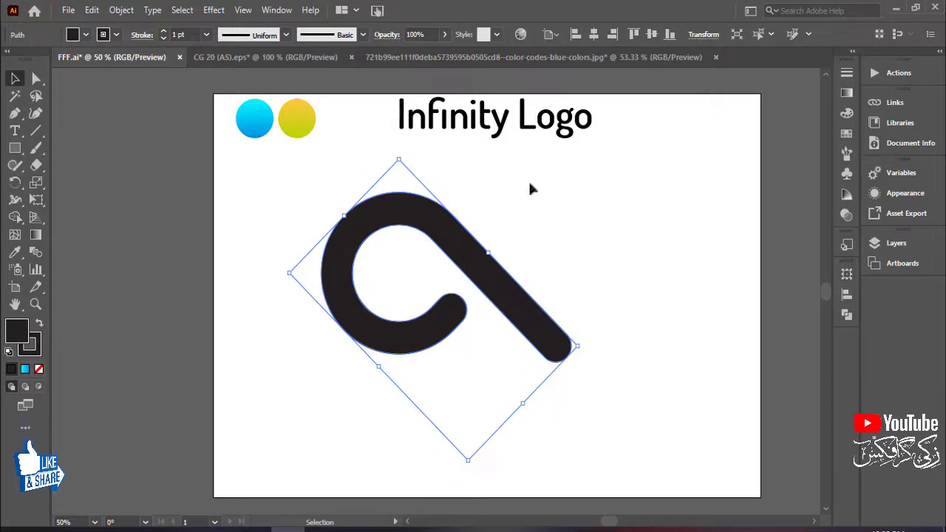
pyautogui.moveTo(470, 295); pyautogui.dragTo(425, 312)
pyautogui.click(536, 303)
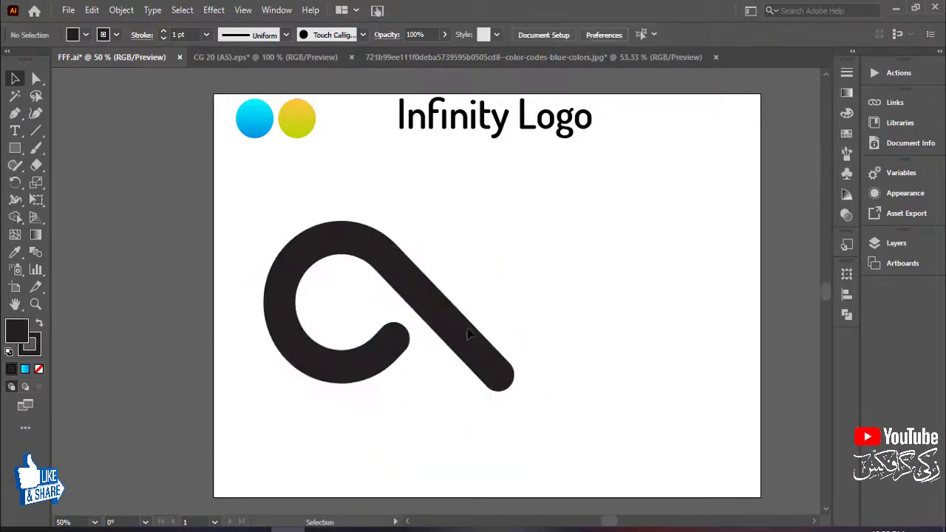
# Create a mirrored copy of the black loop by reflecting it across the vertical axis
pyautogui.click(464, 336)
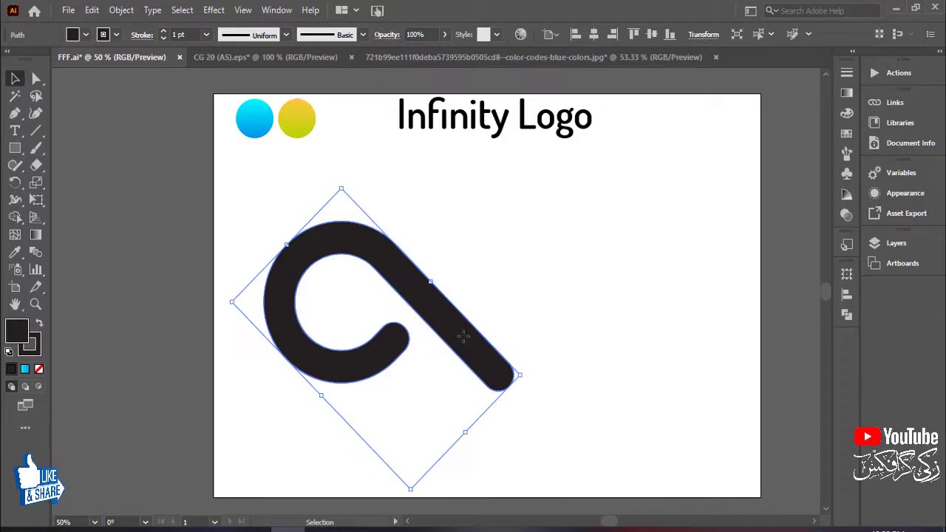
pyautogui.rightClick(463, 337)
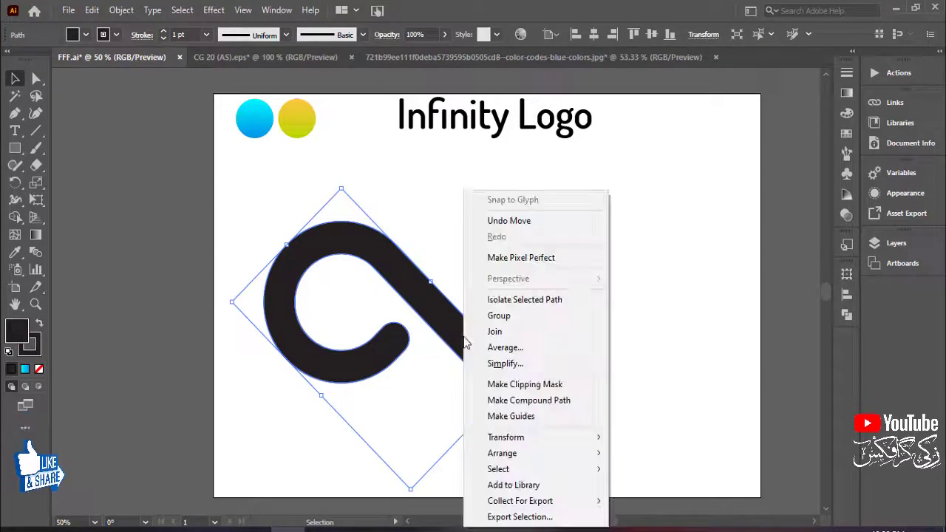
pyautogui.moveTo(537, 441)
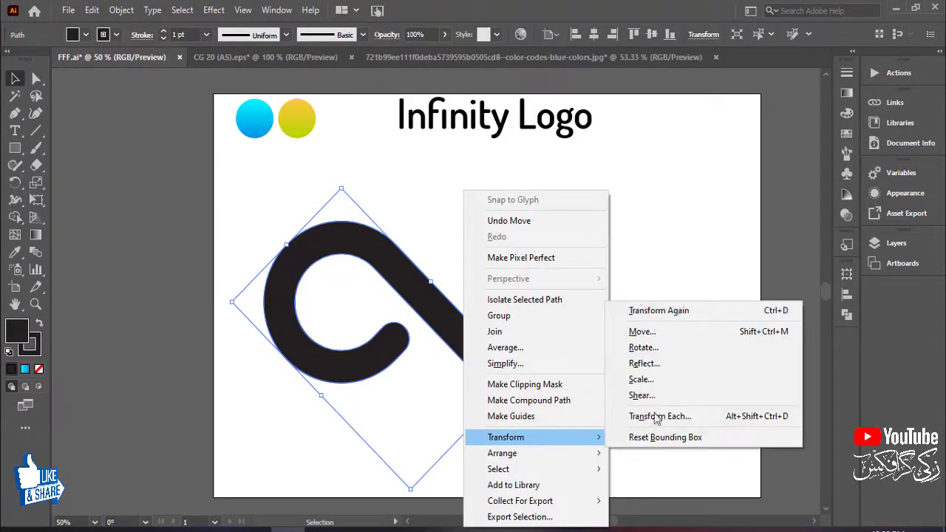
pyautogui.click(644, 363)
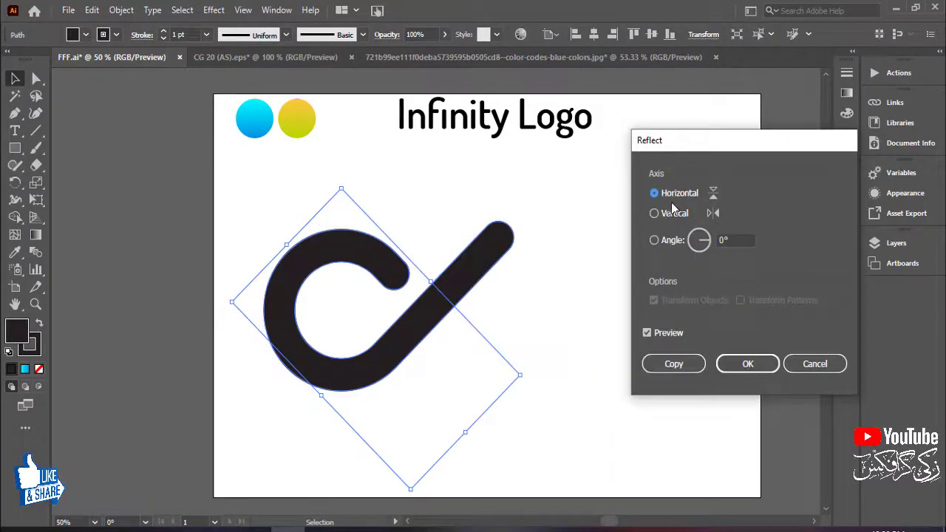
pyautogui.click(667, 214)
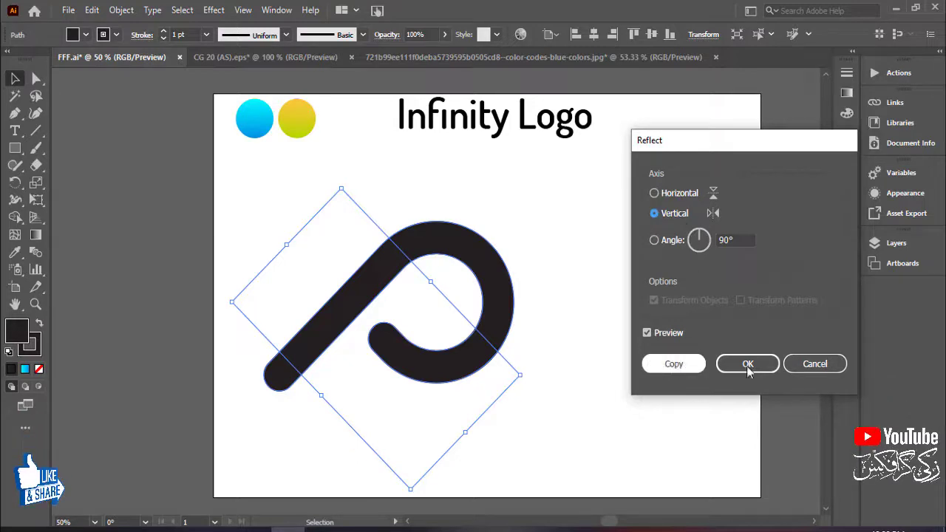
pyautogui.click(674, 363)
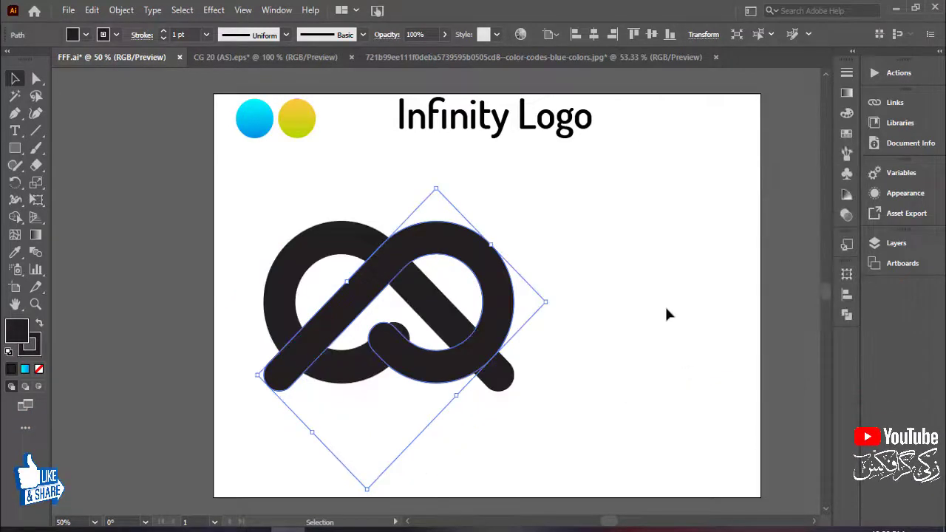
# Reflect the mirrored loop copy across the horizontal axis without making another copy
pyautogui.rightClick(500, 296)
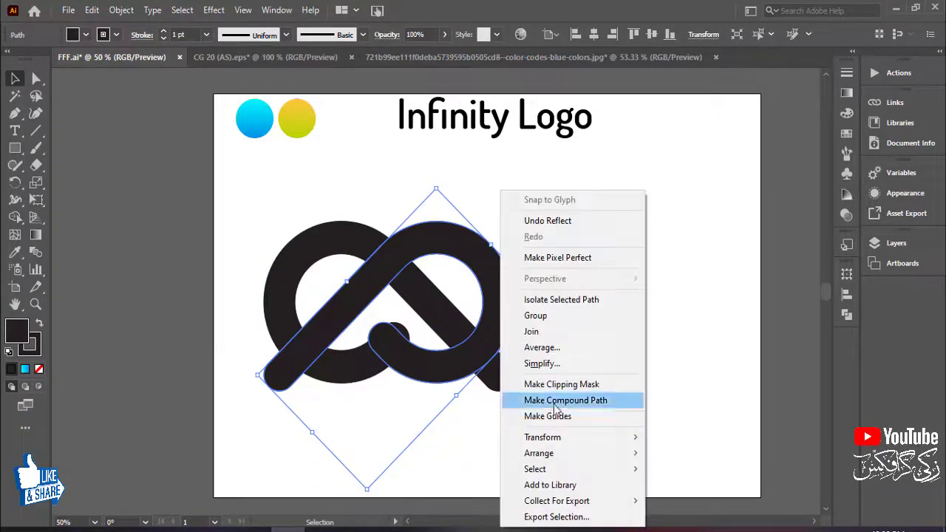
pyautogui.moveTo(608, 442)
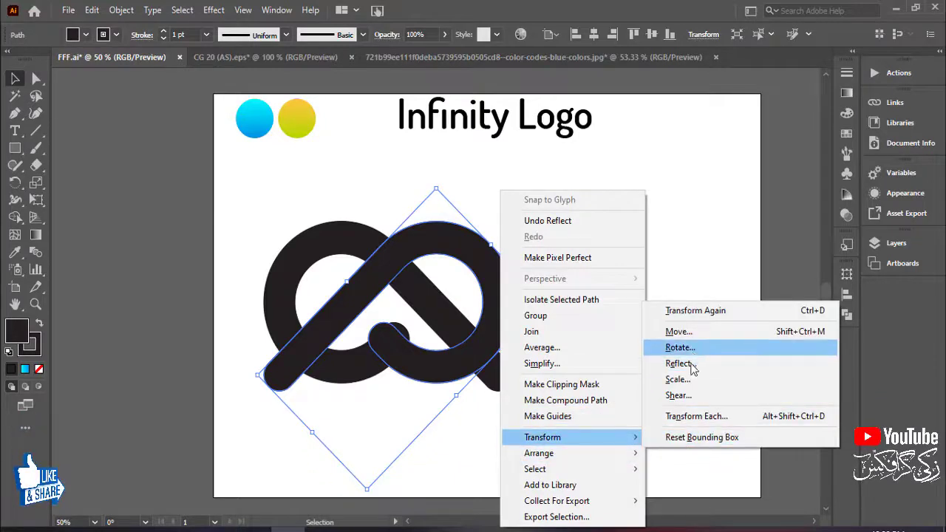
pyautogui.click(691, 363)
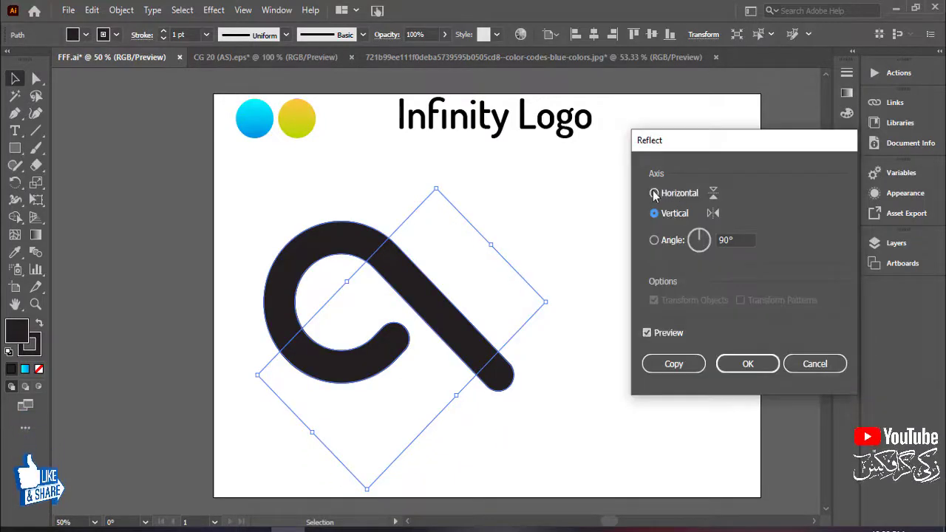
pyautogui.click(654, 193)
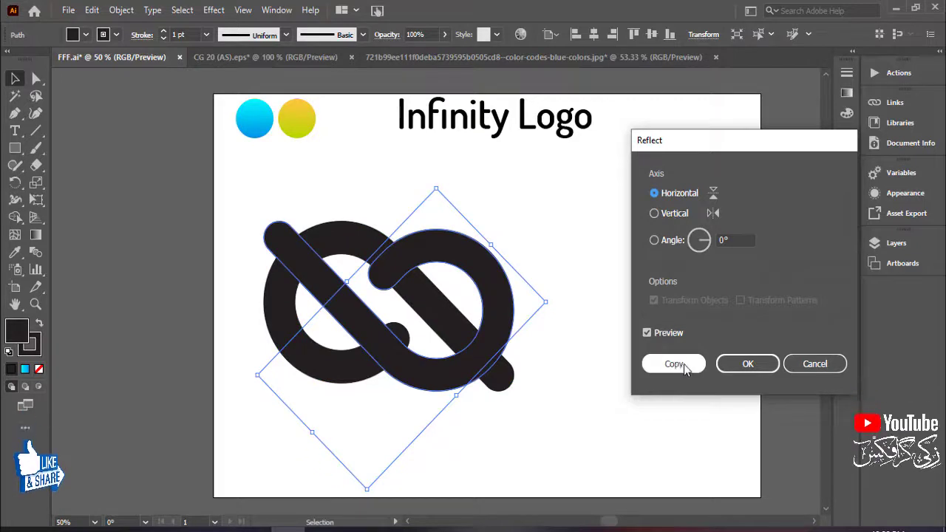
pyautogui.click(746, 366)
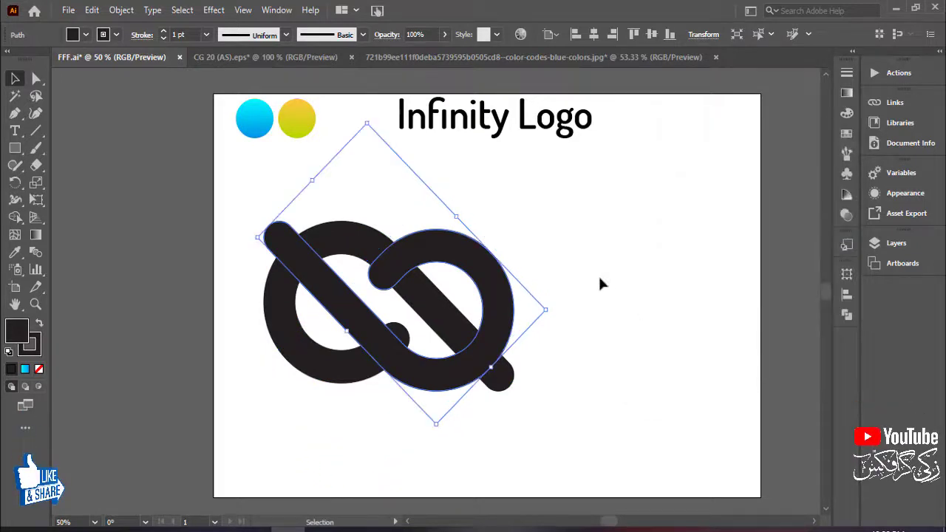
# Move the reflected loop horizontally away from the original so the two diagonal legs run side by side with a narrow gap
pyautogui.click(625, 277)
pyautogui.click(513, 313)
pyautogui.click(598, 310)
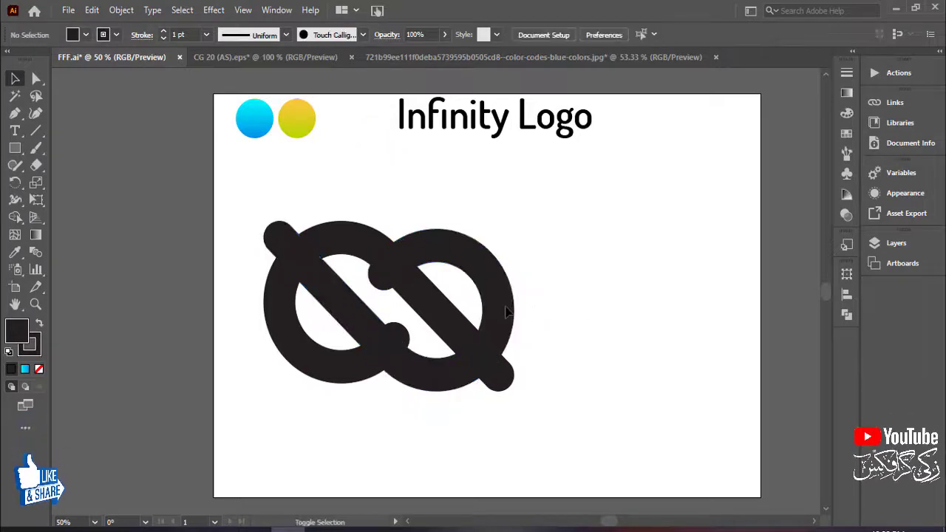
pyautogui.moveTo(507, 312); pyautogui.dragTo(656, 311)
pyautogui.click(700, 246)
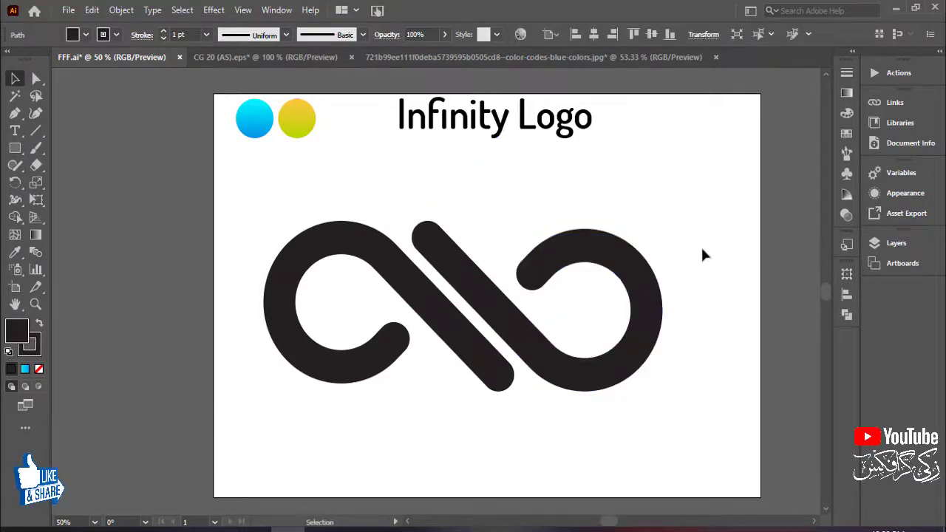
# Move both loops together toward the artboard's centre and scale them down slightly in proportion
pyautogui.moveTo(240, 334); pyautogui.dragTo(479, 311)
pyautogui.click(522, 194)
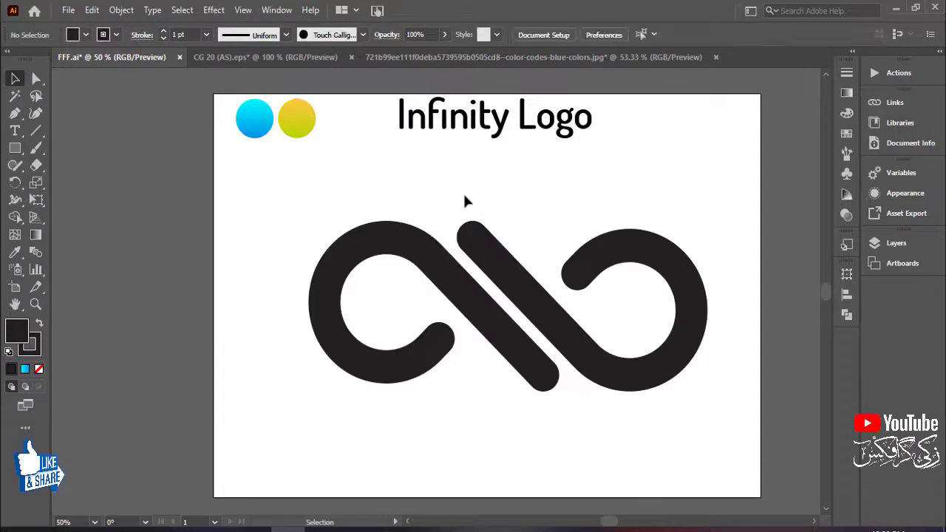
pyautogui.moveTo(341, 201); pyautogui.dragTo(432, 272)
pyautogui.moveTo(659, 369); pyautogui.dragTo(659, 370)
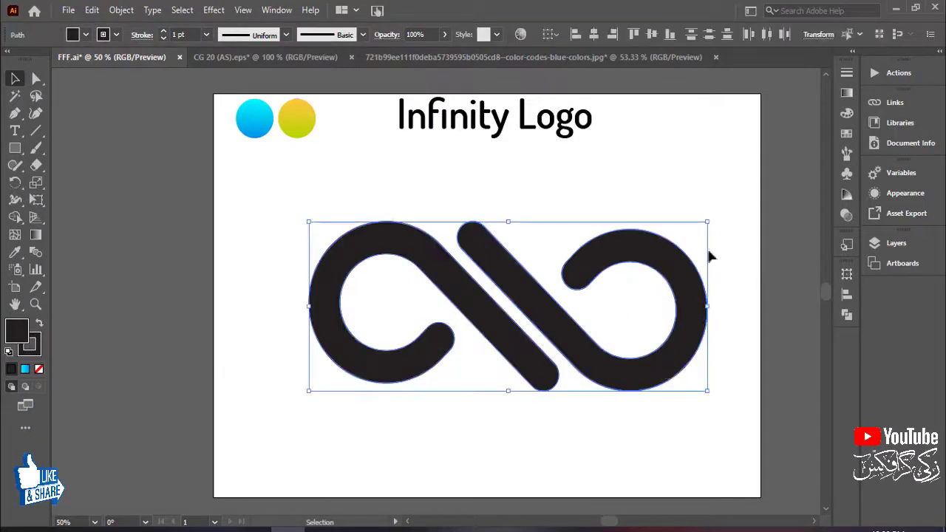
pyautogui.moveTo(704, 224); pyautogui.dragTo(693, 222)
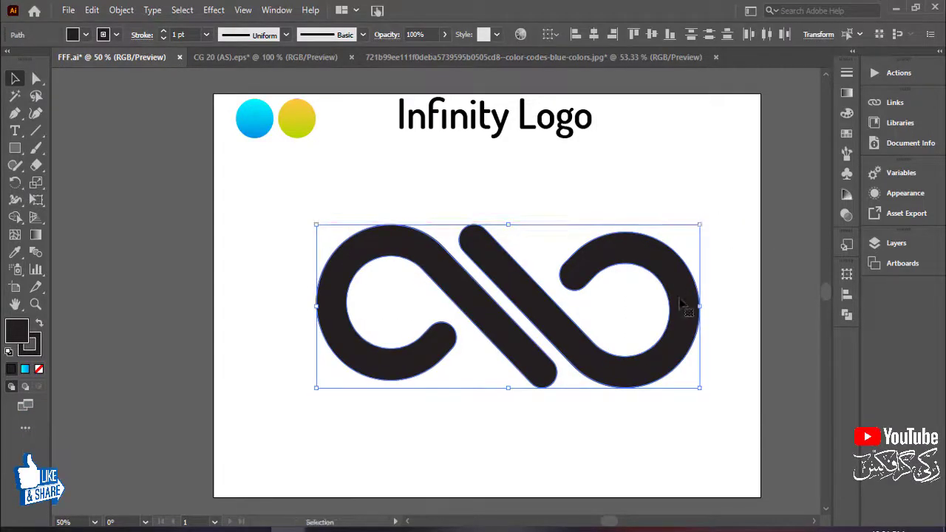
pyautogui.moveTo(673, 298); pyautogui.dragTo(664, 299)
pyautogui.moveTo(737, 310); pyautogui.dragTo(719, 317)
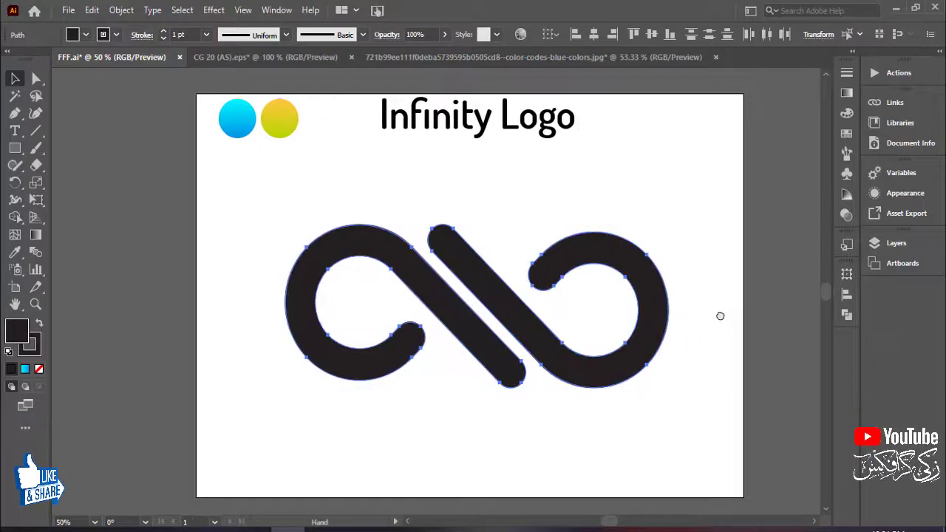
pyautogui.moveTo(657, 323); pyautogui.dragTo(666, 323)
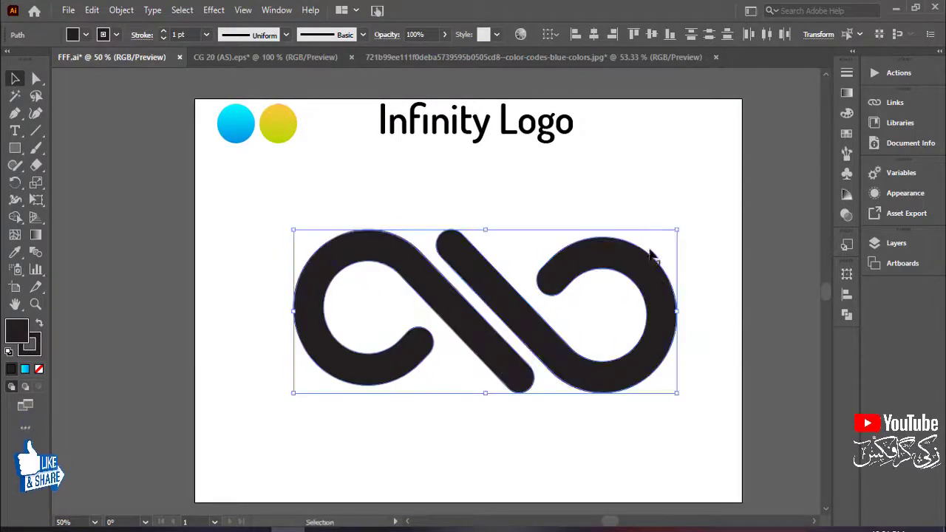
pyautogui.click(642, 236)
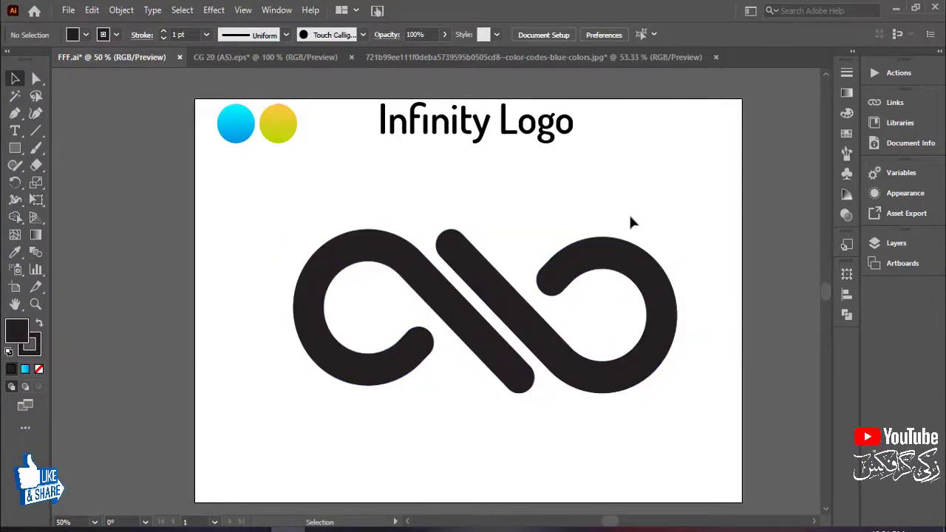
# Apply the blue gradient of the sample circle to both loops with the Eyedropper
pyautogui.moveTo(325, 208); pyautogui.dragTo(517, 324)
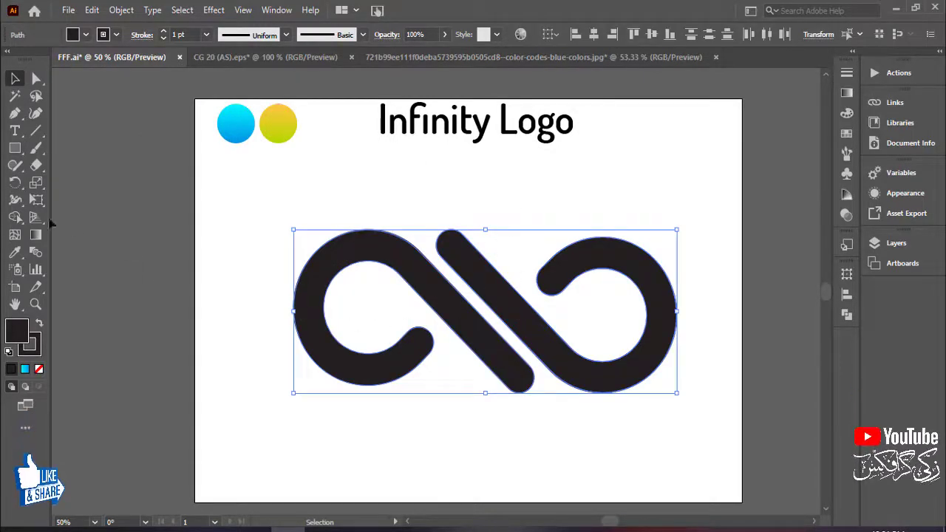
pyautogui.click(14, 255)
pyautogui.click(243, 126)
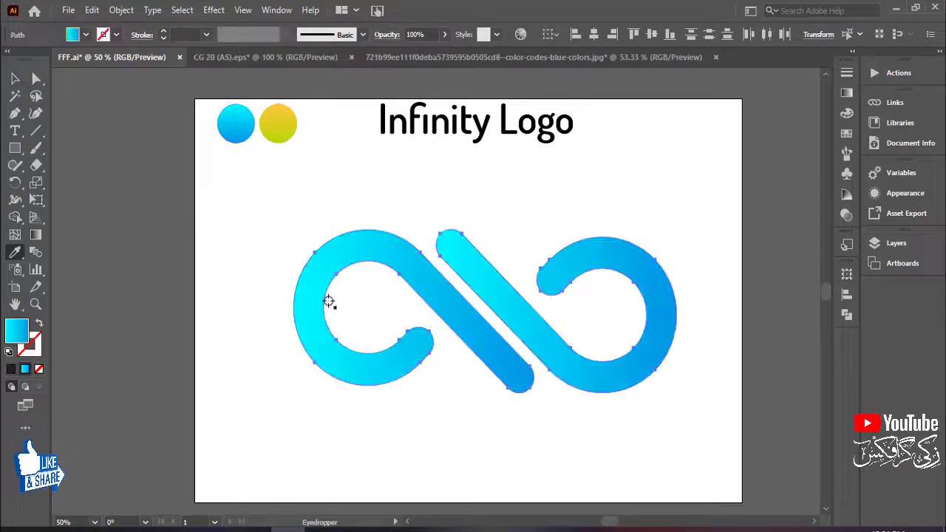
pyautogui.press('v')
pyautogui.click(186, 255)
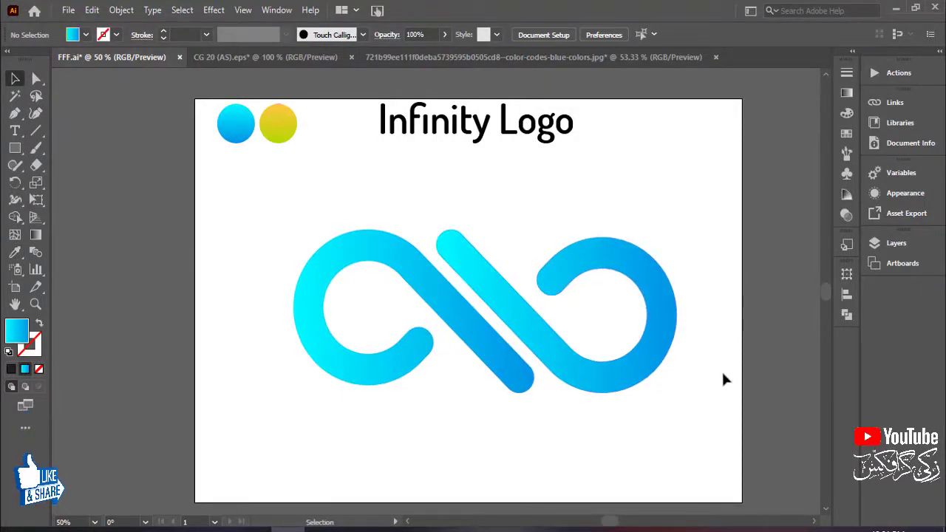
# Duplicate both blue loops and place the copy beside the artboard, past its left edge
pyautogui.moveTo(703, 409); pyautogui.dragTo(796, 395)
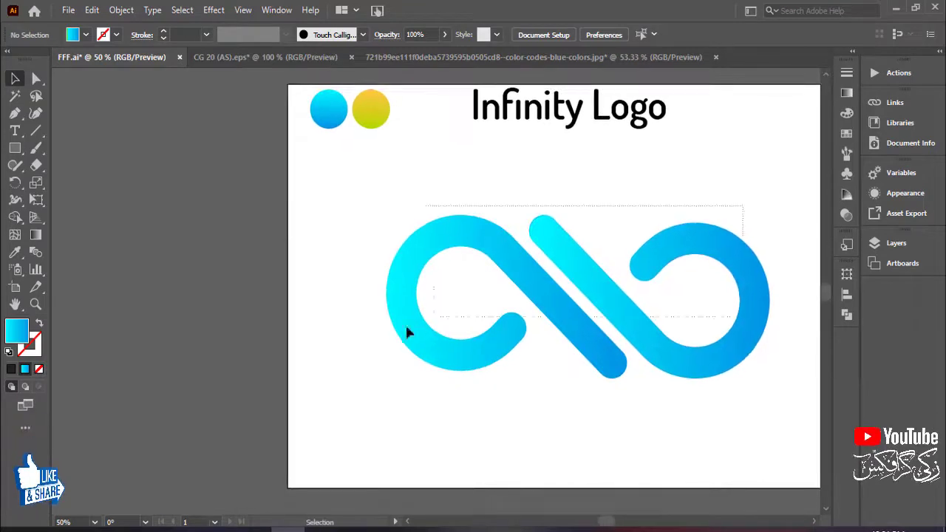
pyautogui.click(613, 313)
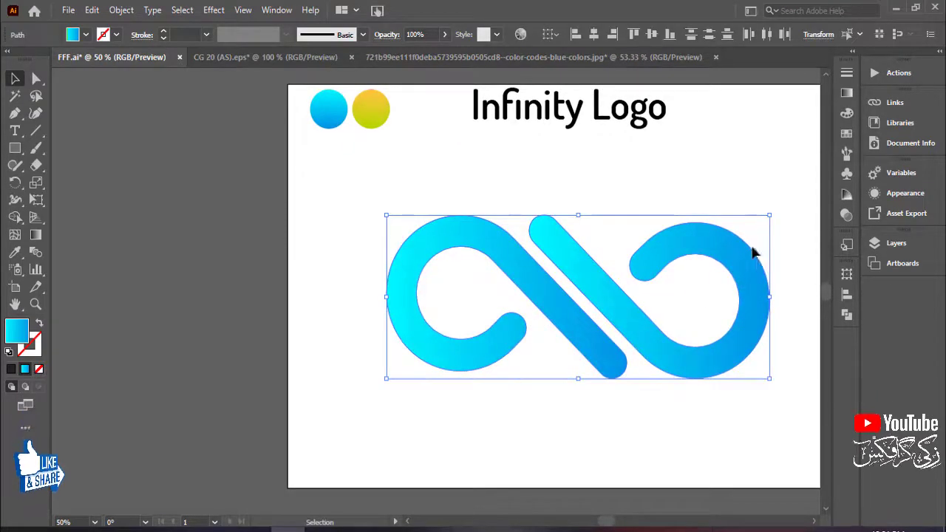
pyautogui.moveTo(746, 260); pyautogui.dragTo(257, 259)
pyautogui.moveTo(586, 393); pyautogui.dragTo(525, 422)
pyautogui.click(211, 181)
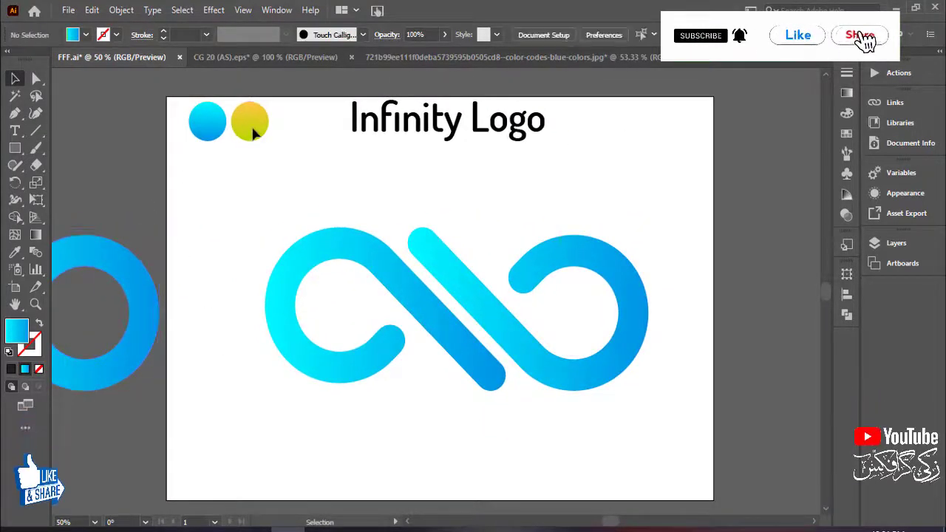
# Apply the yellow-green gradient of the sample circle to the two loops on the artboard with the Eyedropper
pyautogui.click(249, 124)
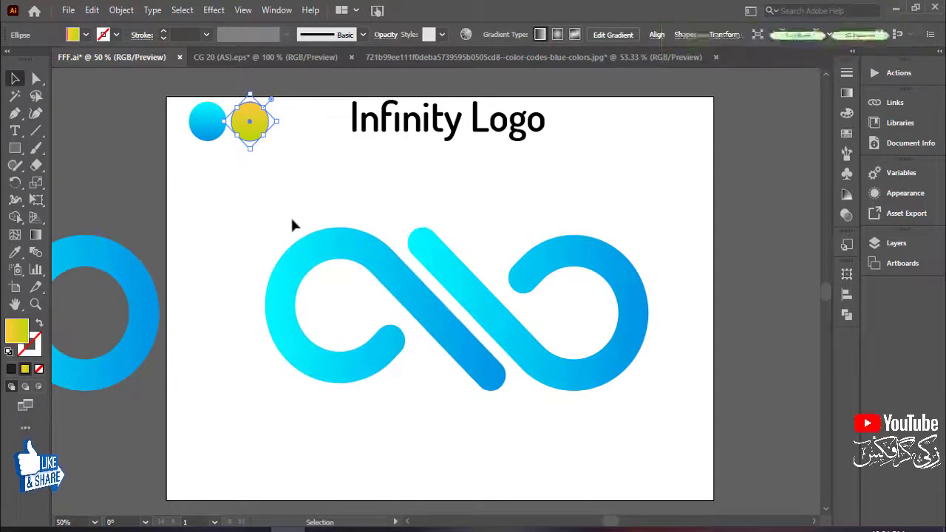
pyautogui.click(285, 188)
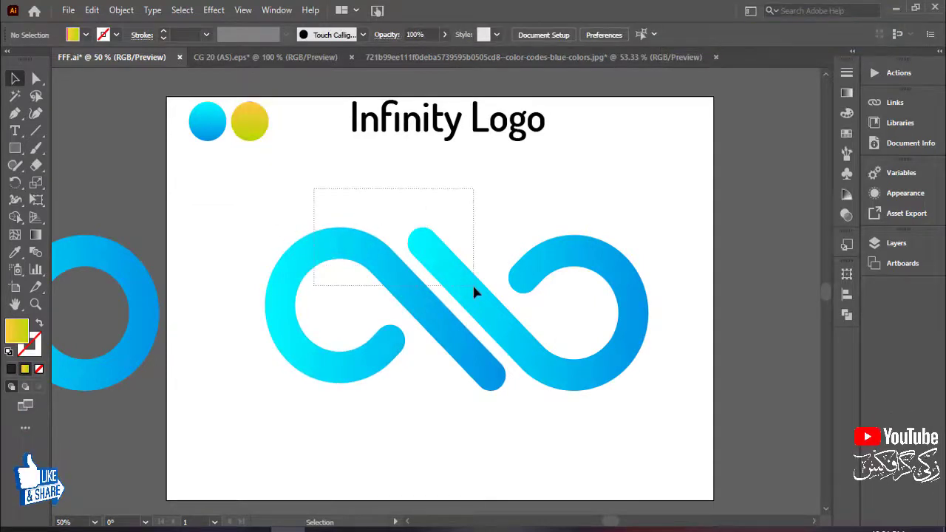
pyautogui.moveTo(473, 286); pyautogui.dragTo(474, 287)
pyautogui.click(13, 254)
pyautogui.click(243, 137)
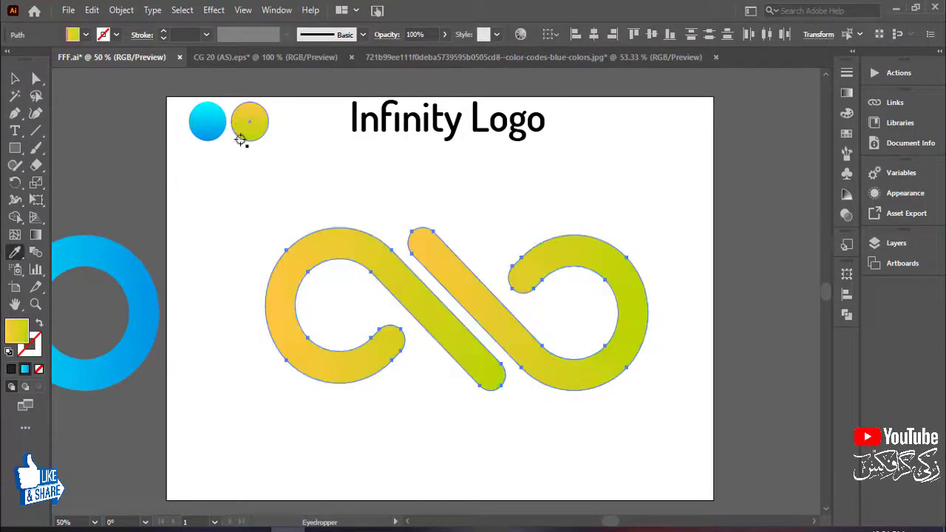
pyautogui.click(15, 78)
pyautogui.click(253, 208)
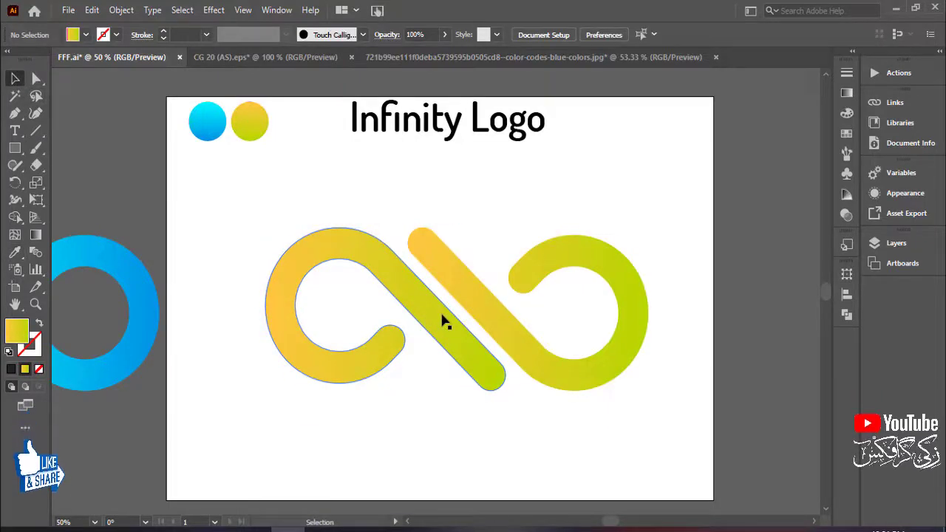
# Move the yellow-green logo off the artboard and place it directly above the blue copy
pyautogui.press('space')
pyautogui.moveTo(491, 228); pyautogui.dragTo(691, 272)
pyautogui.moveTo(689, 369); pyautogui.dragTo(231, 228)
pyautogui.press('space')
pyautogui.moveTo(264, 259); pyautogui.dragTo(449, 268)
pyautogui.press('space')
pyautogui.moveTo(508, 293); pyautogui.dragTo(217, 219)
pyautogui.moveTo(490, 306); pyautogui.dragTo(458, 311)
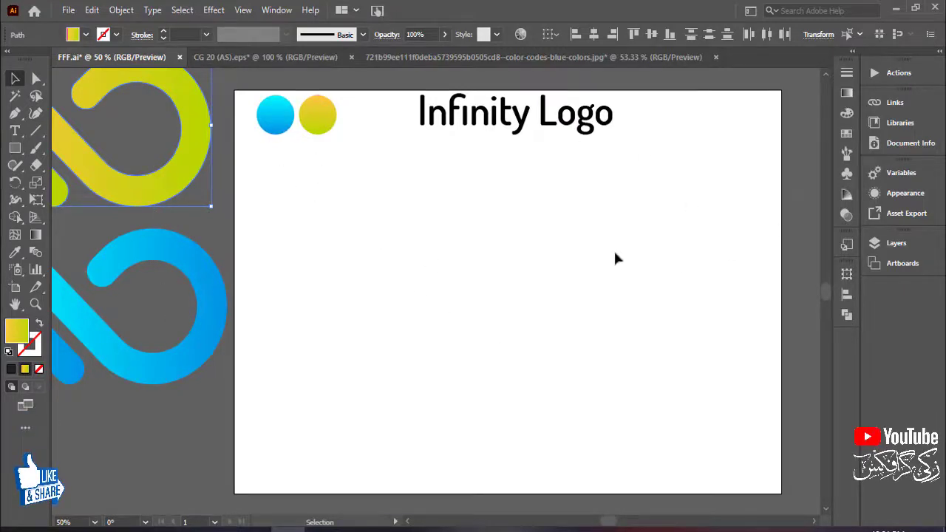
# Draw a rectangle with the yellow-green gradient fill that covers the whole artboard
pyautogui.click(354, 85)
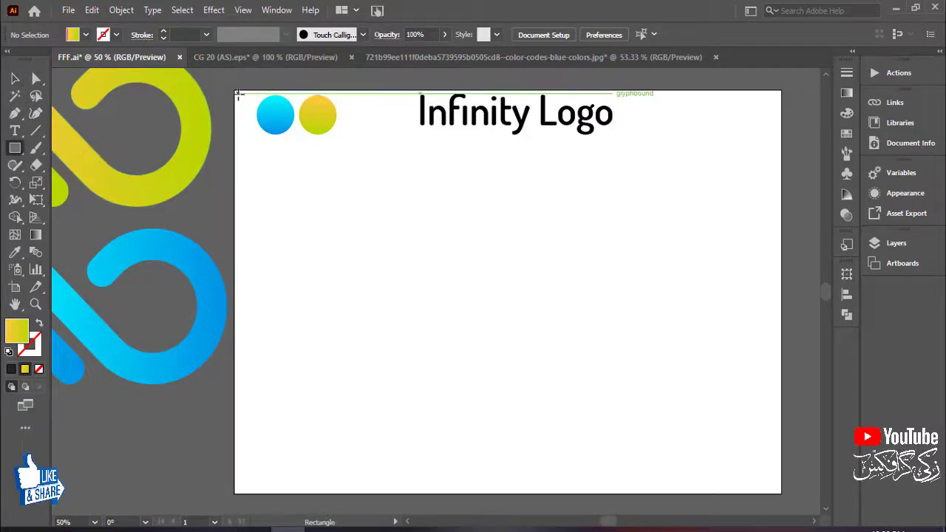
pyautogui.moveTo(235, 91)
pyautogui.mouseDown()
pyautogui.moveTo(653, 441)
pyautogui.moveTo(781, 493)
pyautogui.mouseUp()
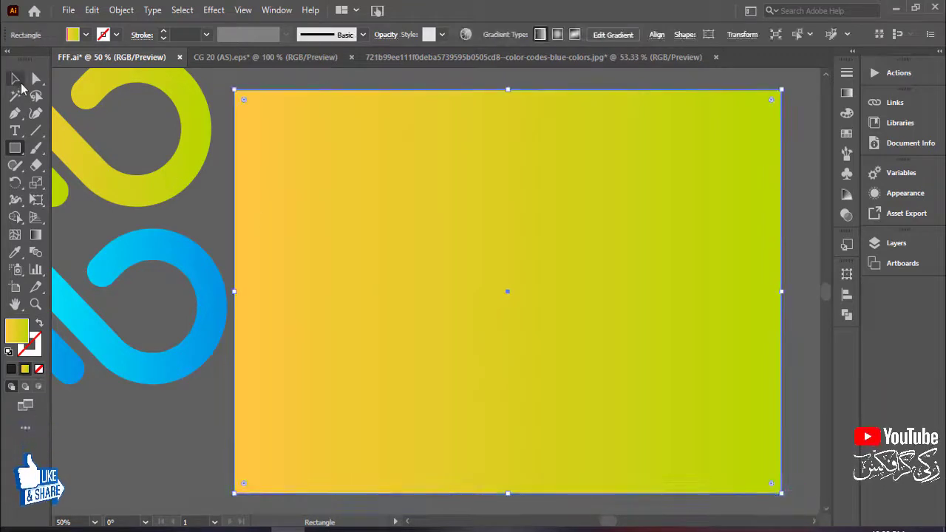
pyautogui.click(17, 80)
# Group the two blue loops and move the group across the artboard's left edge onto the gradient rectangle
pyautogui.moveTo(431, 296); pyautogui.dragTo(586, 304)
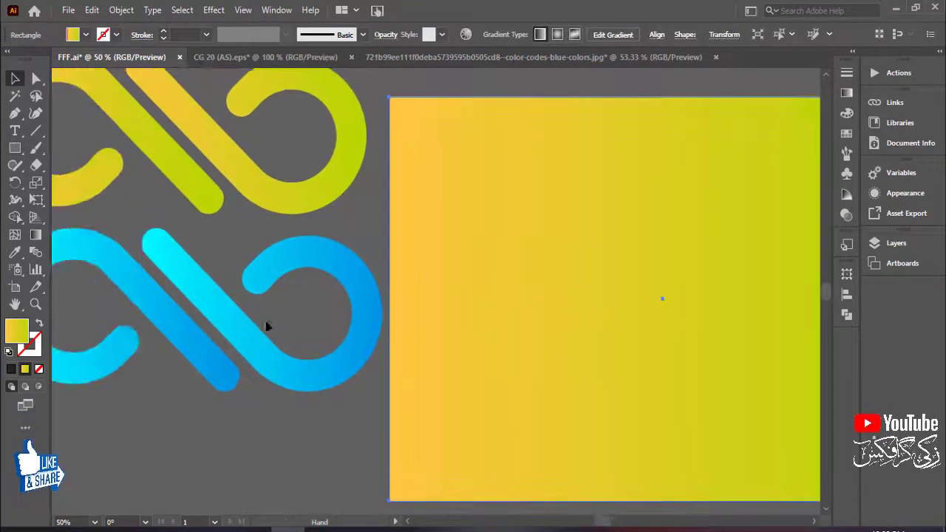
pyautogui.click(249, 342)
pyautogui.keyDown('shift'); pyautogui.click(174, 334); pyautogui.keyUp('shift')
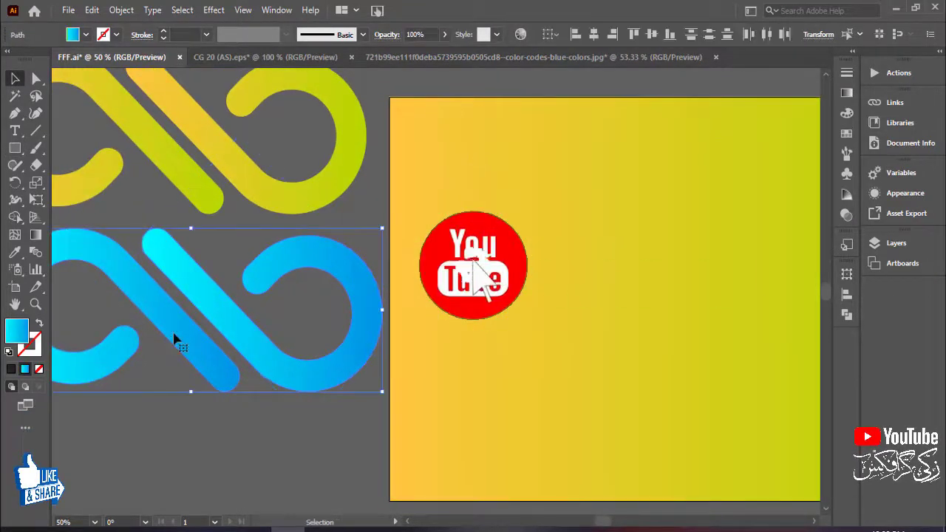
pyautogui.hotkey('ctrl', 'g')
pyautogui.moveTo(260, 351); pyautogui.dragTo(581, 369)
pyautogui.moveTo(724, 414); pyautogui.dragTo(484, 392)
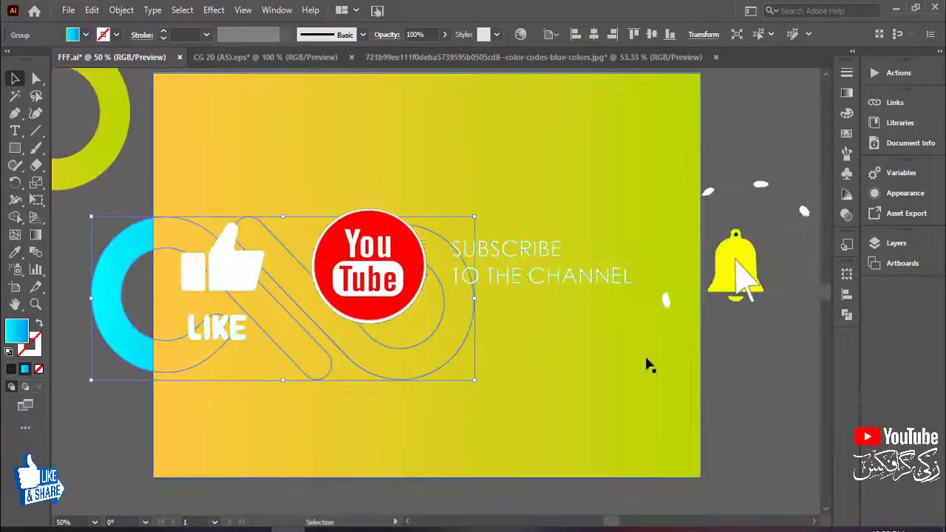
# Send the gradient rectangle to the back and move the grouped blue logo to the middle of the artboard
pyautogui.rightClick(648, 332)
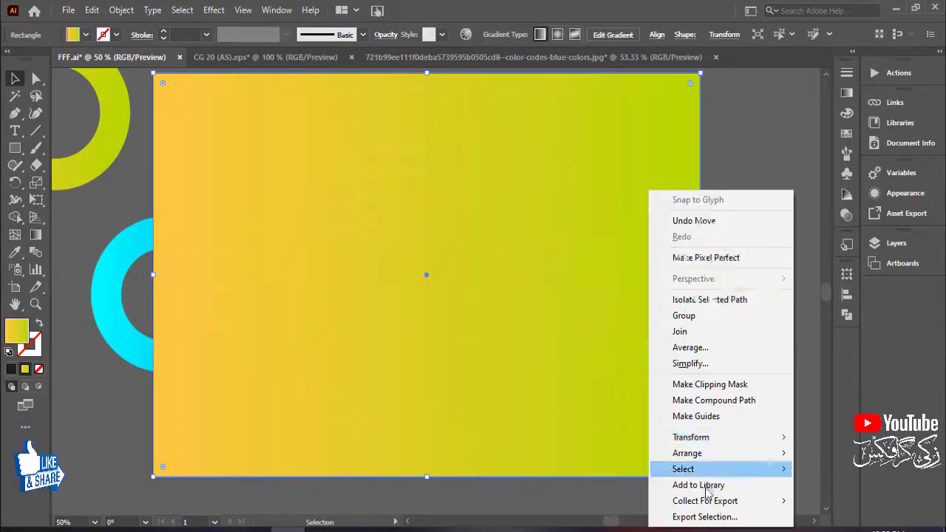
pyautogui.moveTo(702, 454)
pyautogui.click(563, 500)
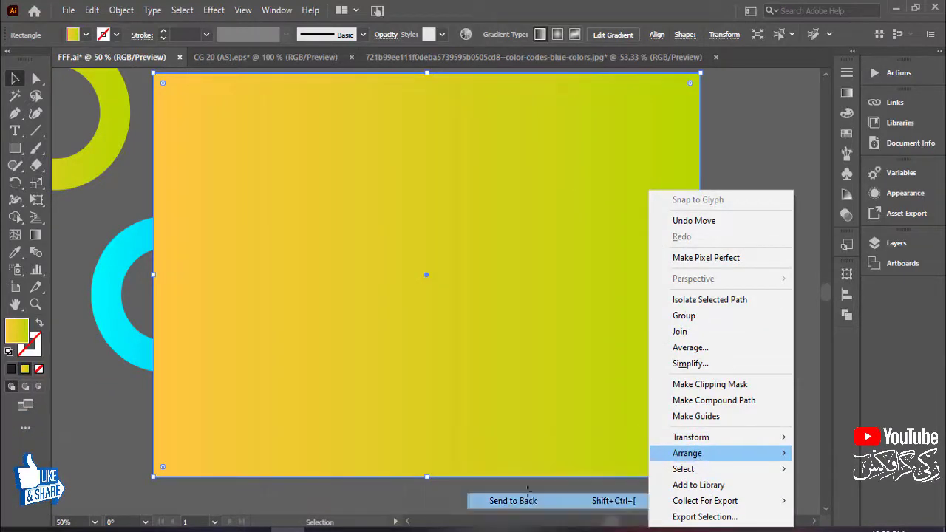
pyautogui.click(714, 323)
pyautogui.click(459, 327)
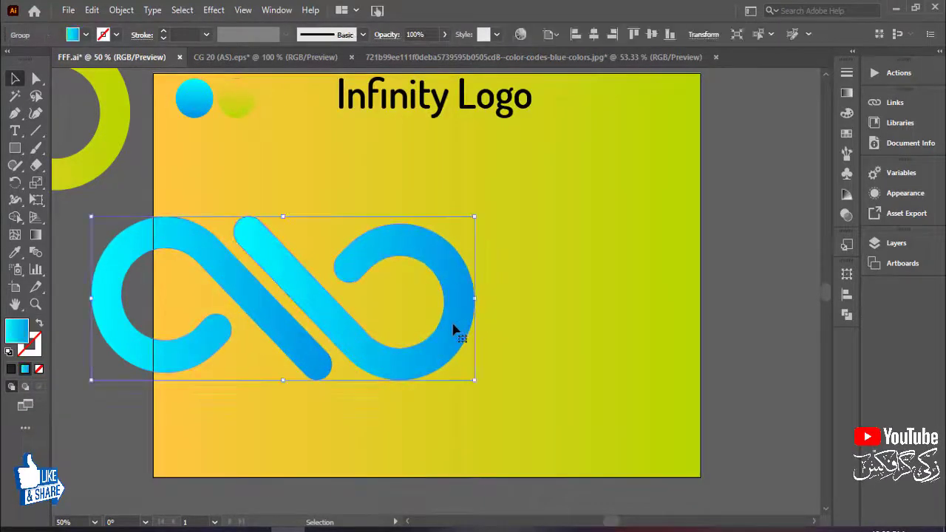
pyautogui.moveTo(453, 327); pyautogui.dragTo(596, 281)
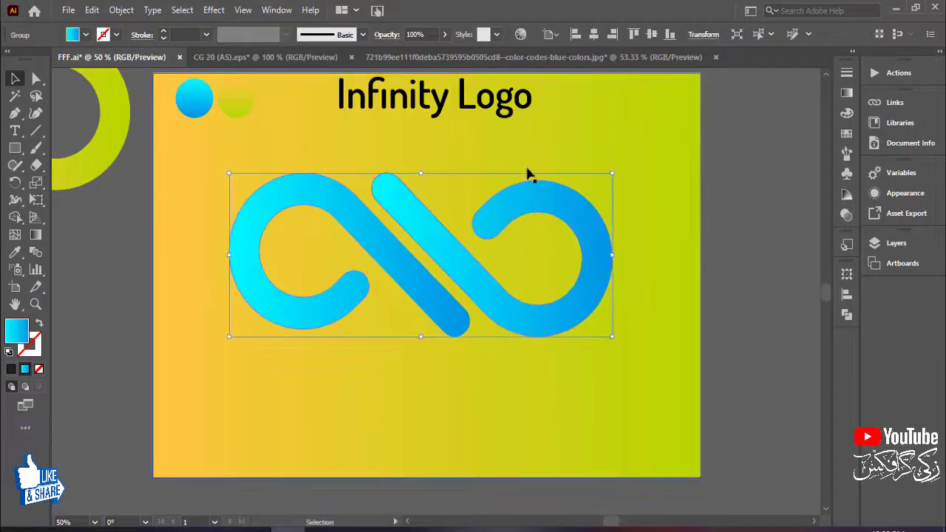
# Apply the black fill of the "Infinity Logo" title to the logo on the artboard with the Eyedropper
pyautogui.click(15, 252)
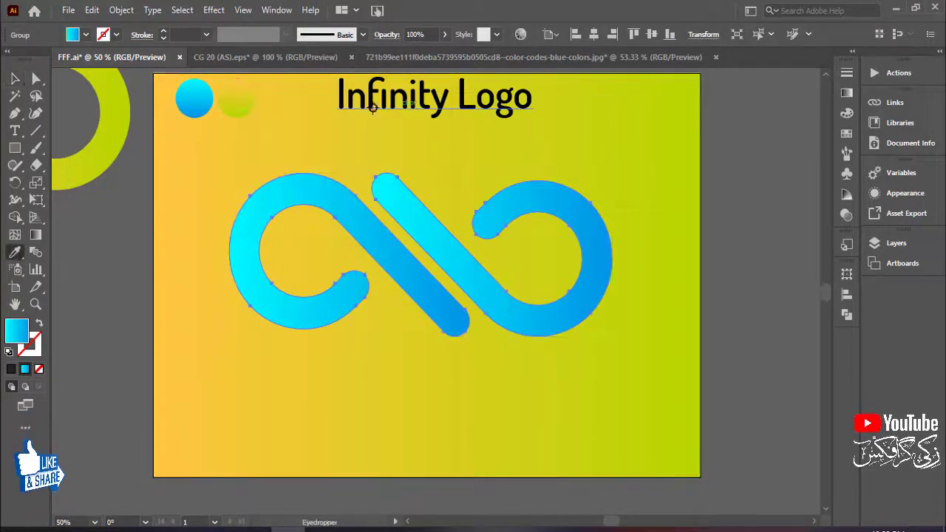
pyautogui.click(362, 104)
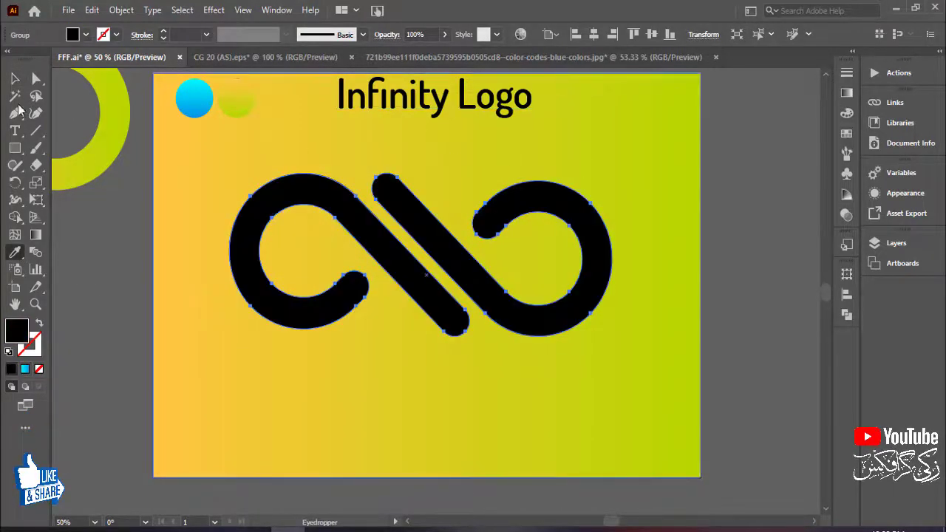
pyautogui.click(15, 77)
pyautogui.moveTo(723, 269); pyautogui.dragTo(743, 293)
pyautogui.click(739, 285)
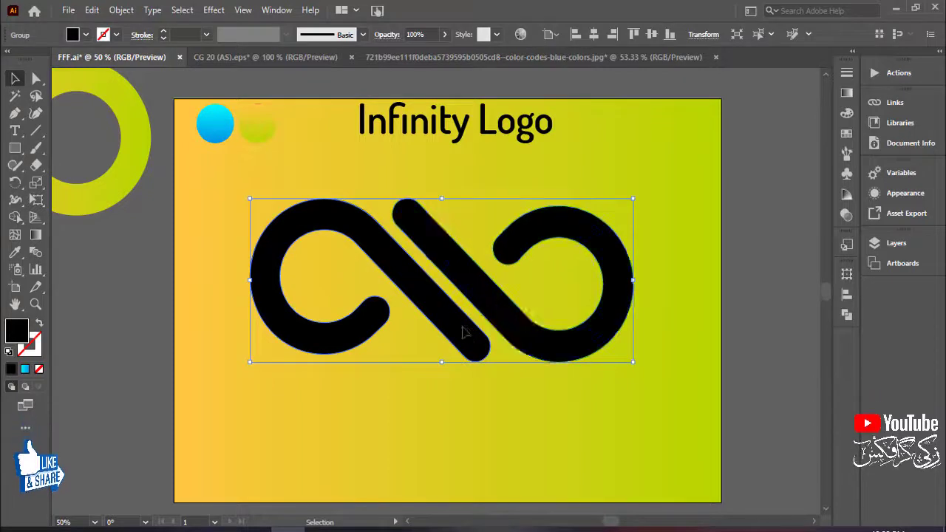
# Nudge the black logo to the centre of the artboard and move the "Infinity Logo" text directly beneath it
pyautogui.click(485, 323)
pyautogui.moveTo(510, 320); pyautogui.dragTo(523, 328)
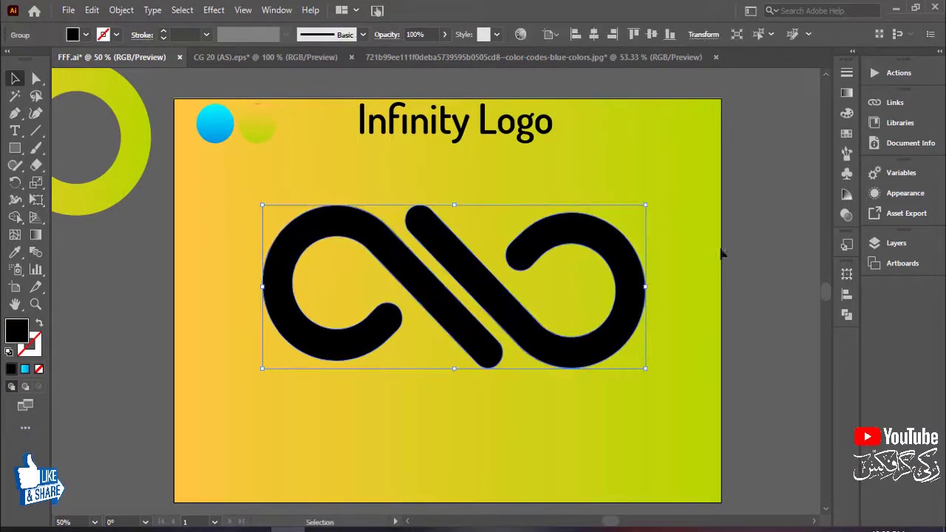
pyautogui.click(722, 250)
pyautogui.moveTo(485, 130); pyautogui.dragTo(484, 435)
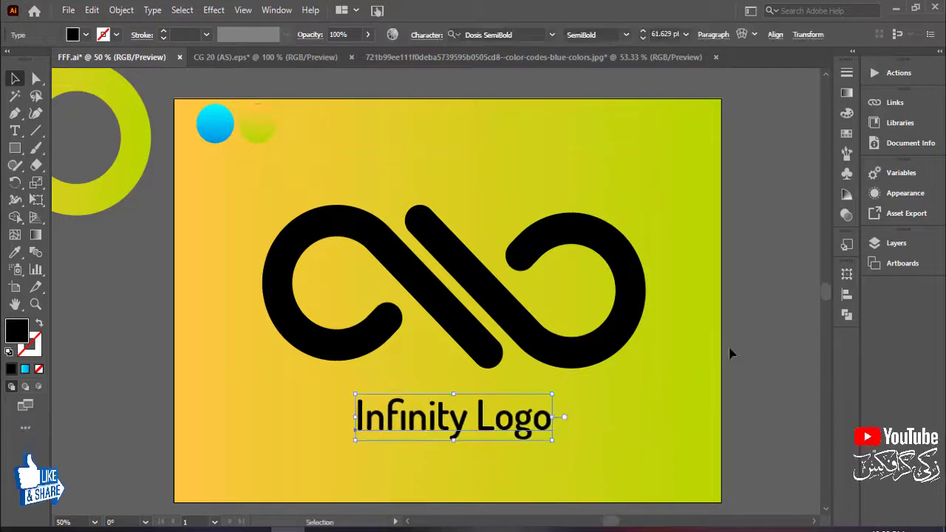
# Duplicate the yellow-green logo beside the artboard and place the copy directly below the original
pyautogui.hotkey('ctrl', '-')
pyautogui.hotkey('ctrl', '-')
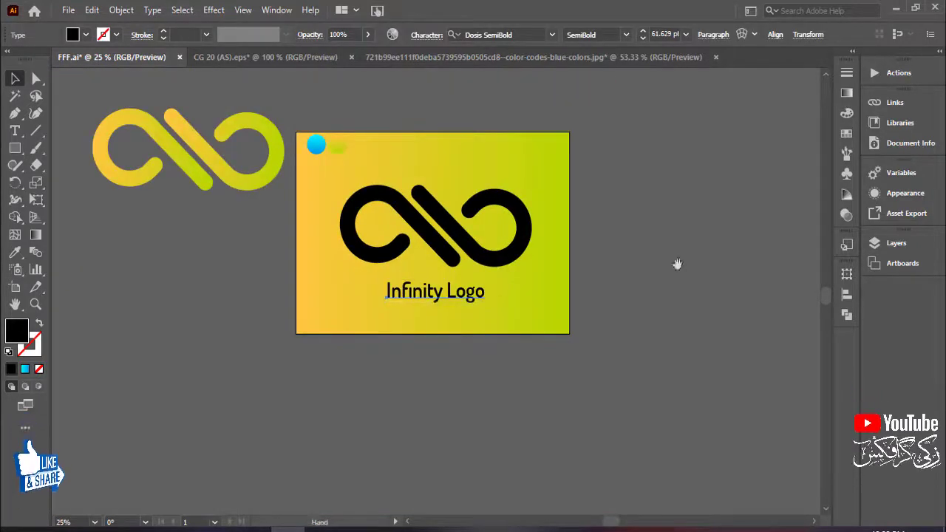
pyautogui.moveTo(675, 263); pyautogui.dragTo(732, 308)
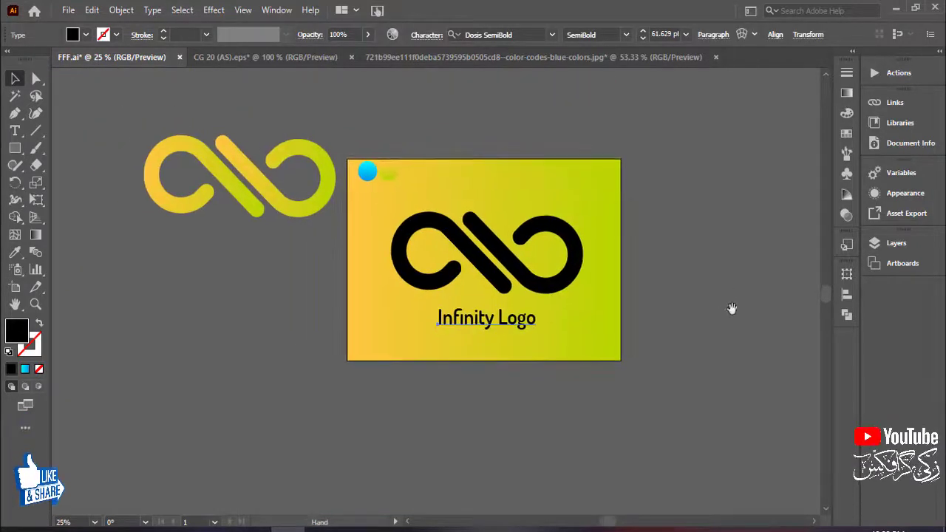
pyautogui.click(260, 182)
pyautogui.moveTo(283, 207); pyautogui.dragTo(289, 291)
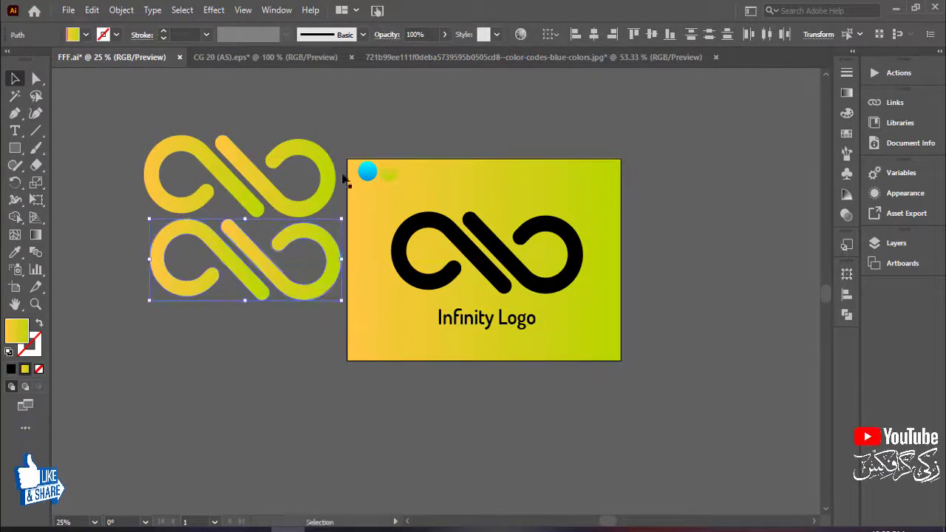
# Group the two loops of the lower yellow-green logo copy and deselect it
pyautogui.click(205, 252)
pyautogui.click(270, 296)
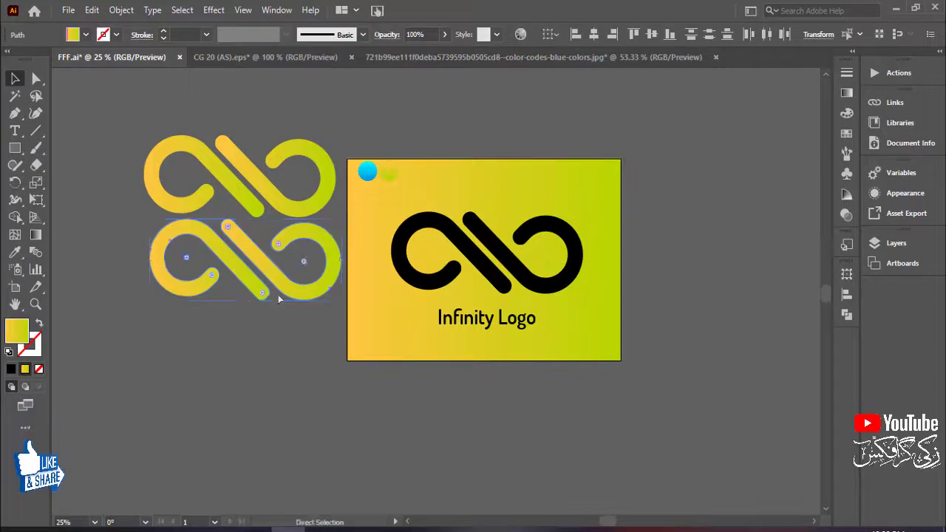
pyautogui.hotkey('ctrl', 'h')
pyautogui.hotkey('ctrl', 'g')
pyautogui.press('v')
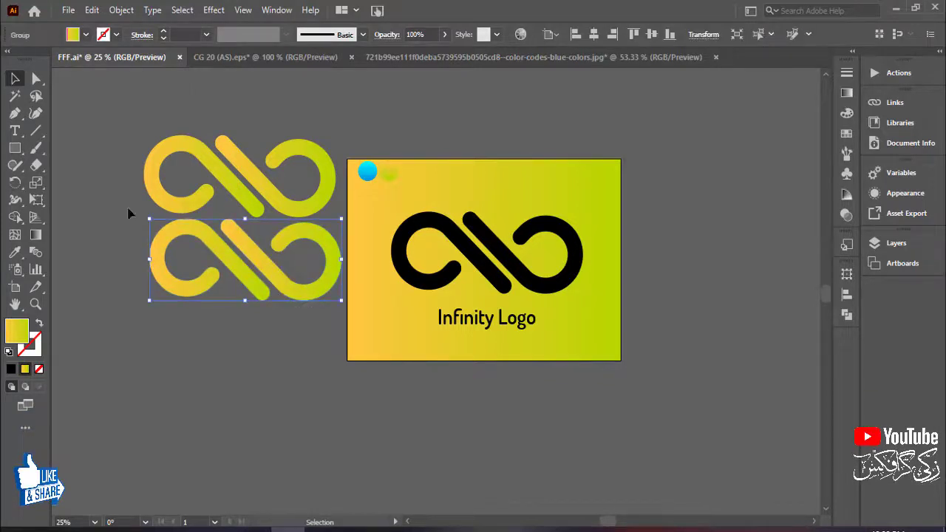
pyautogui.click(108, 133)
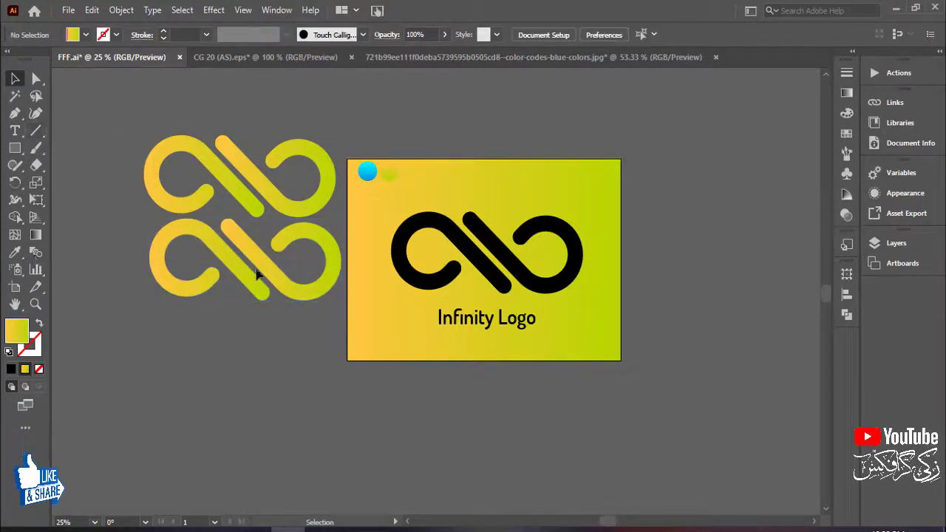
# Apply the blue gradient of the sample circle to the lower logo copy with the Eyedropper
pyautogui.click(288, 278)
pyautogui.click(11, 251)
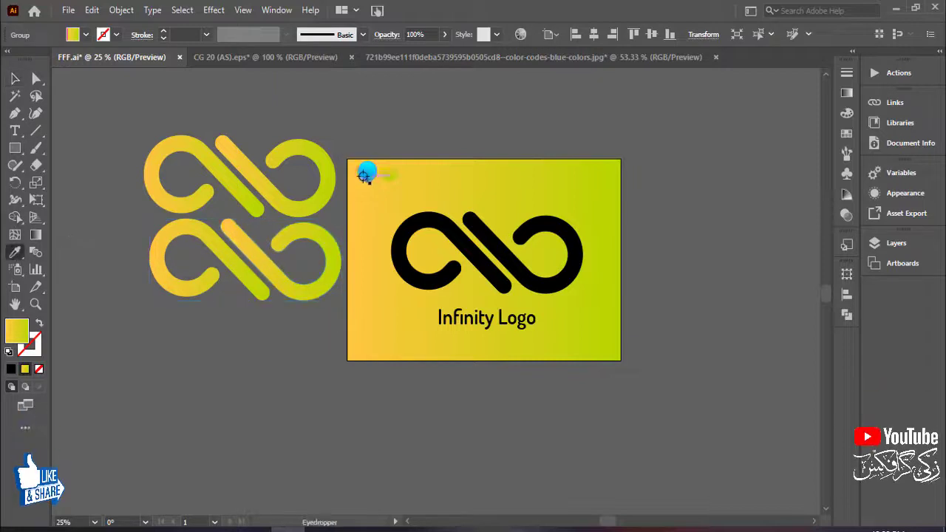
pyautogui.click(364, 176)
pyautogui.press('v')
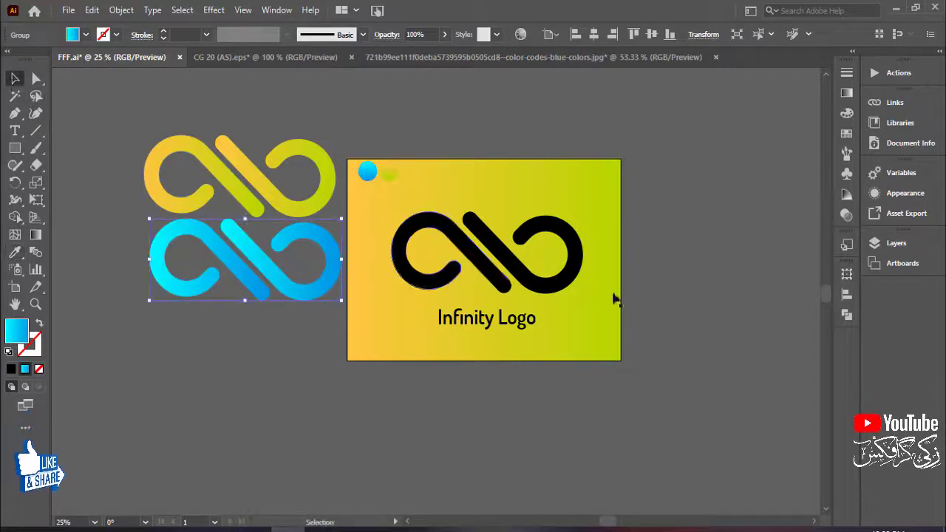
# Examine the black logo on the gradient artboard and the yellow-green and blue versions beside it
pyautogui.hotkey('ctrl', '=')
pyautogui.hotkey('ctrl', '=')
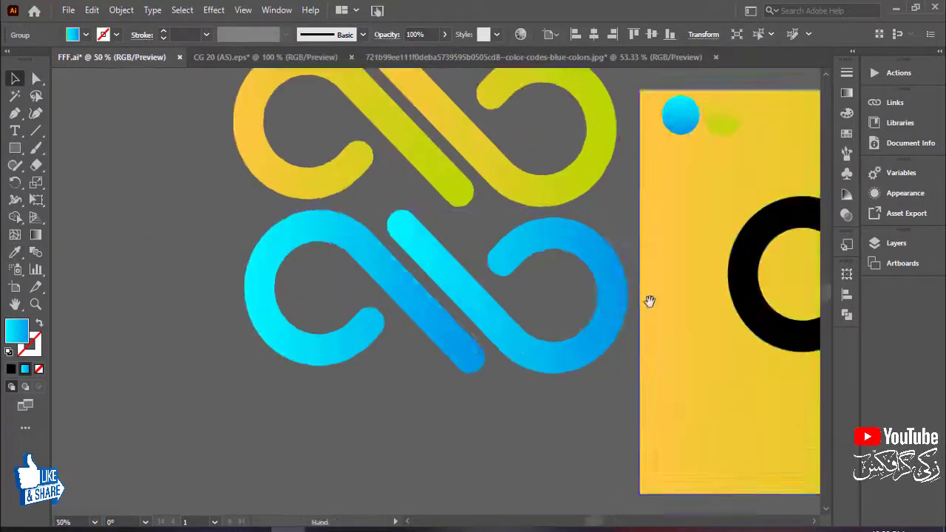
pyautogui.moveTo(649, 301); pyautogui.dragTo(362, 238)
pyautogui.moveTo(601, 232); pyautogui.dragTo(449, 249)
pyautogui.moveTo(571, 185); pyautogui.dragTo(568, 238)
pyautogui.moveTo(697, 259); pyautogui.dragTo(697, 242)
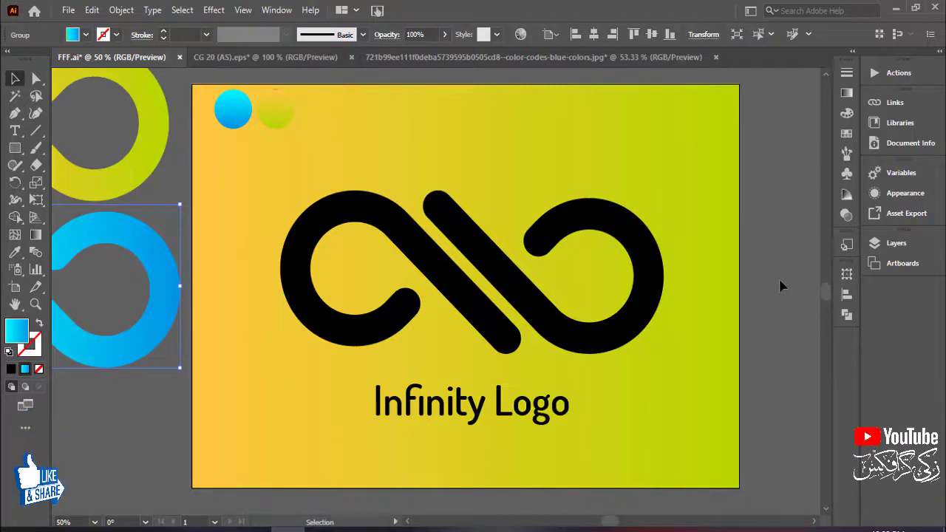
pyautogui.moveTo(495, 302); pyautogui.dragTo(686, 333)
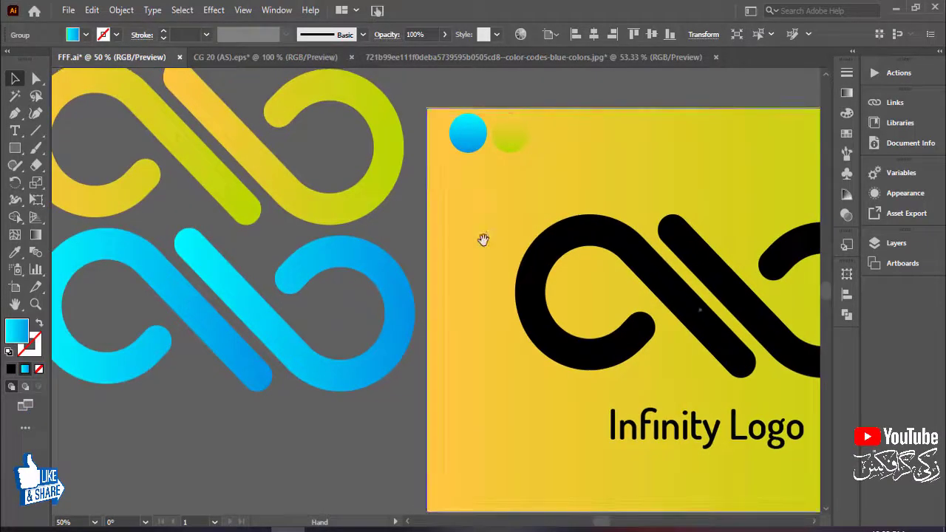
pyautogui.moveTo(483, 239); pyautogui.dragTo(547, 274)
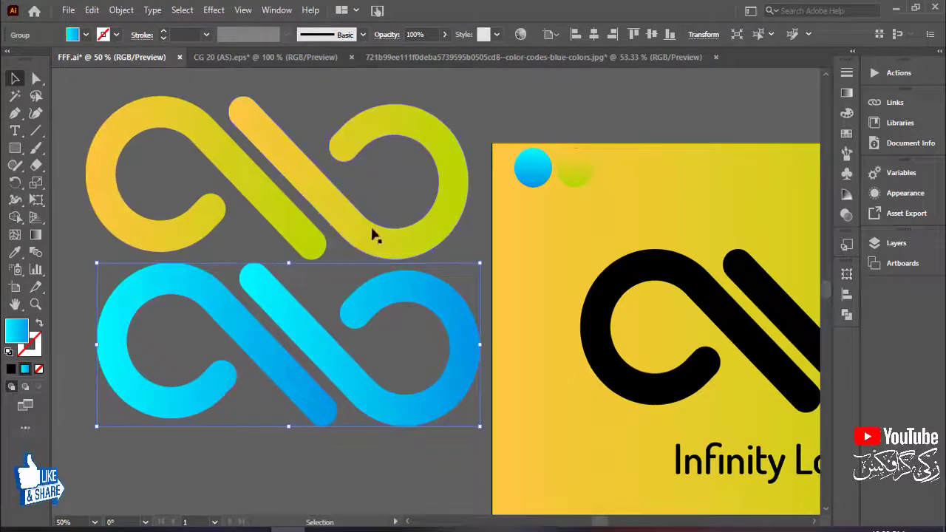
pyautogui.moveTo(450, 247); pyautogui.dragTo(110, 155)
pyautogui.moveTo(571, 322); pyautogui.dragTo(611, 371)
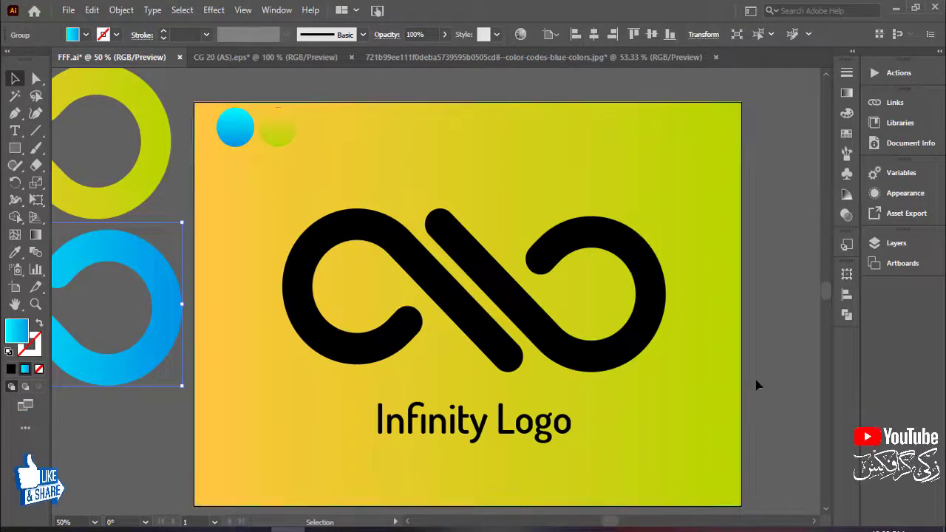
pyautogui.press('space')
pyautogui.moveTo(702, 382); pyautogui.dragTo(687, 369)
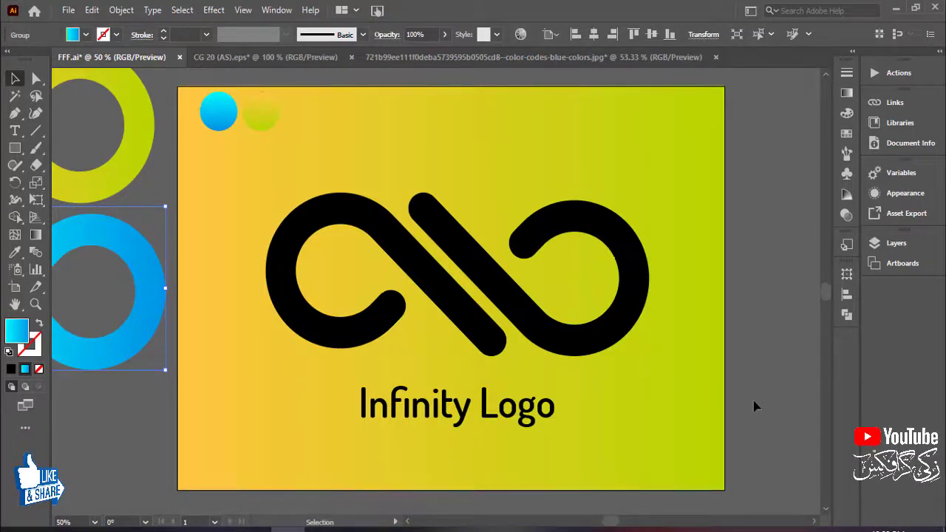
pyautogui.hotkey('ctrl', '-')
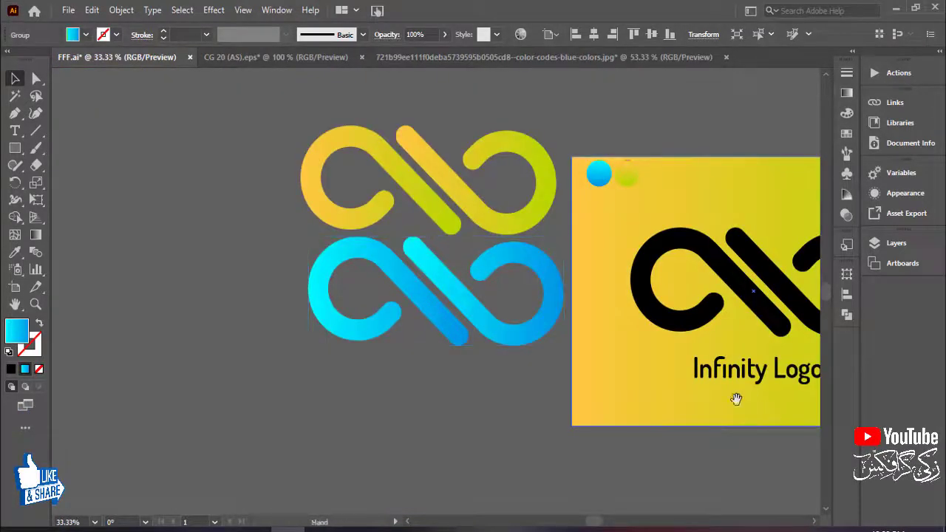
pyautogui.moveTo(735, 399); pyautogui.dragTo(498, 382)
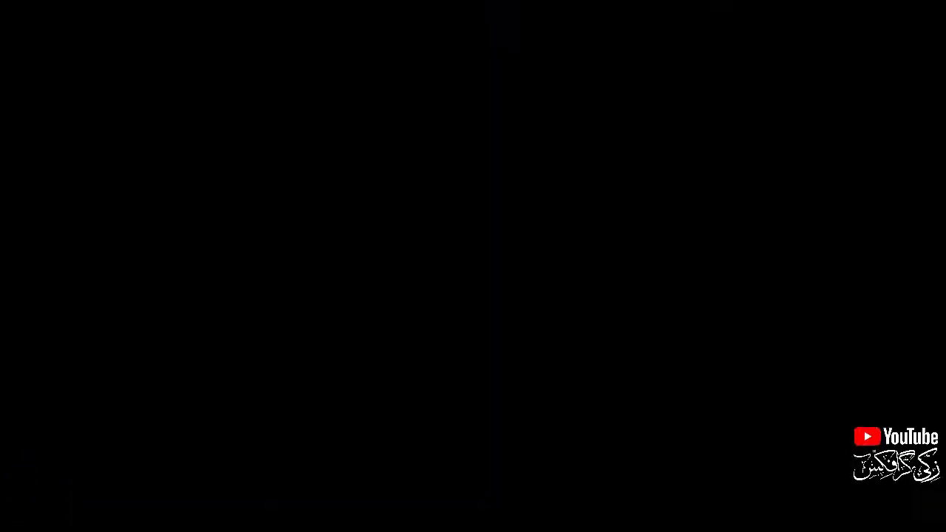